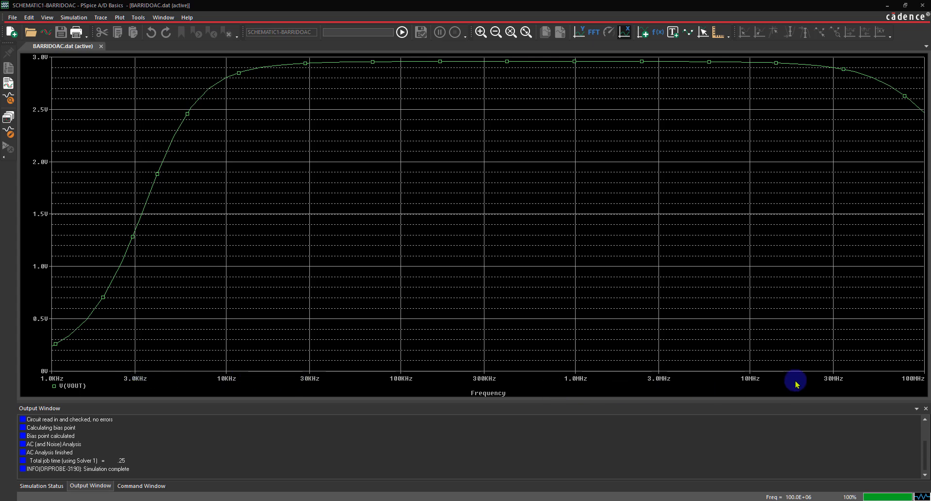
Delete the V(VOUT) trace from the plot and switch to the schematic in OrCAD Capture
click(75, 386)
key(Delete)
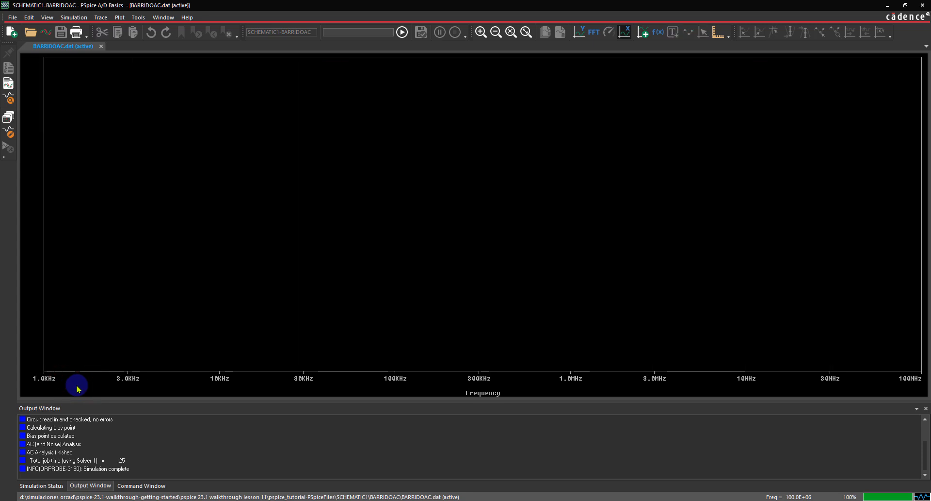
click(486, 500)
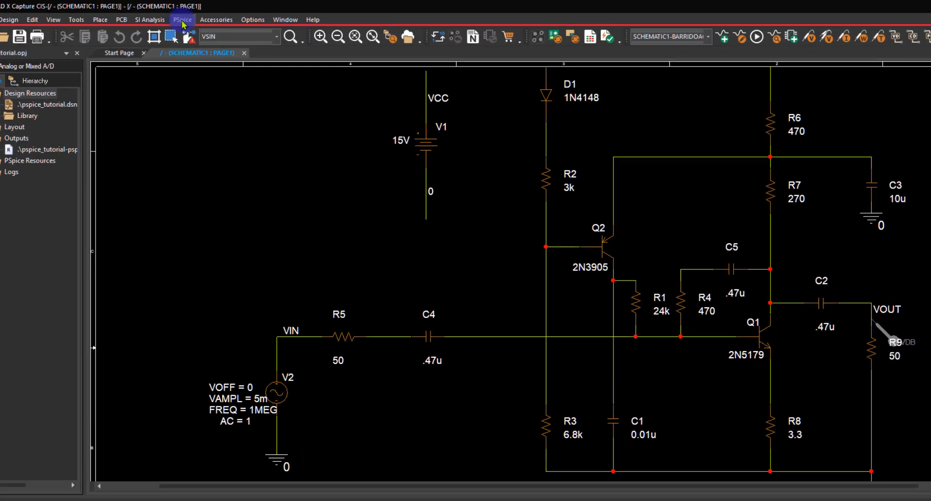
Place a dB Magnitude of Voltage marker on the VOUT wire after C2 and remove the old dB marker beside R9
click(184, 22)
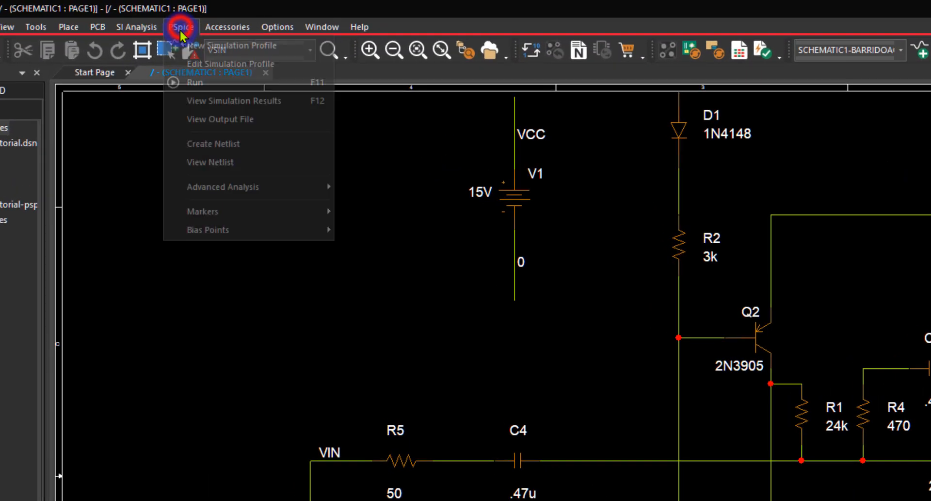
mouse_move(224, 214)
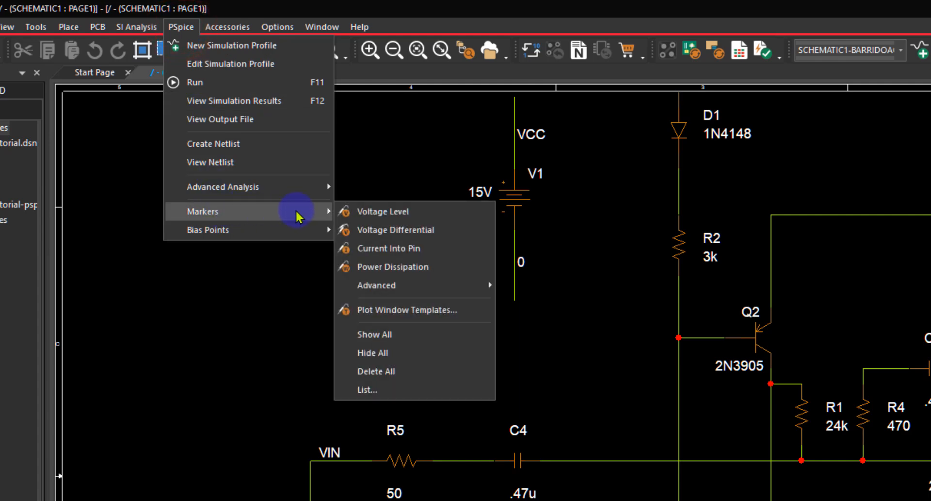
mouse_move(407, 290)
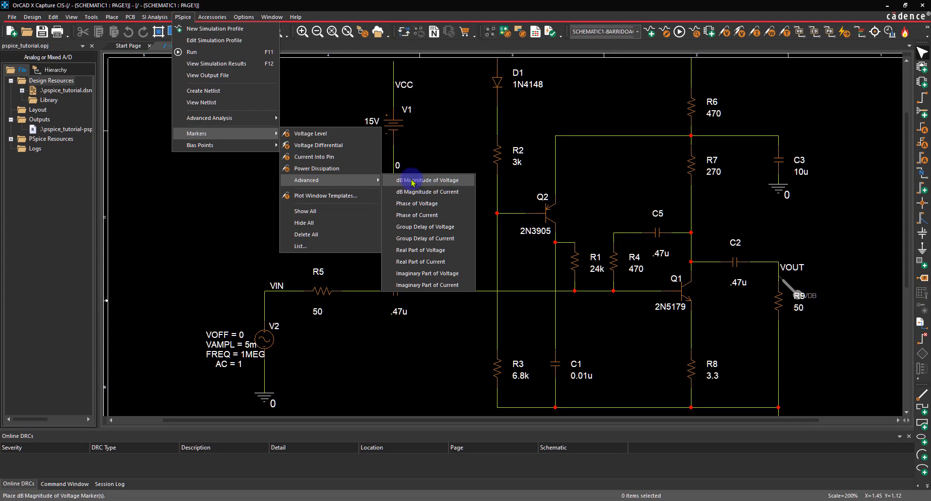
click(413, 182)
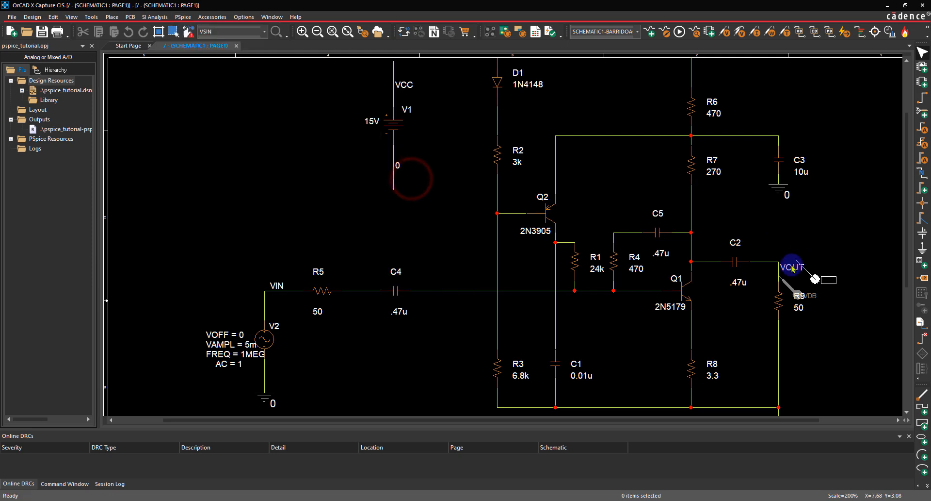
click(759, 264)
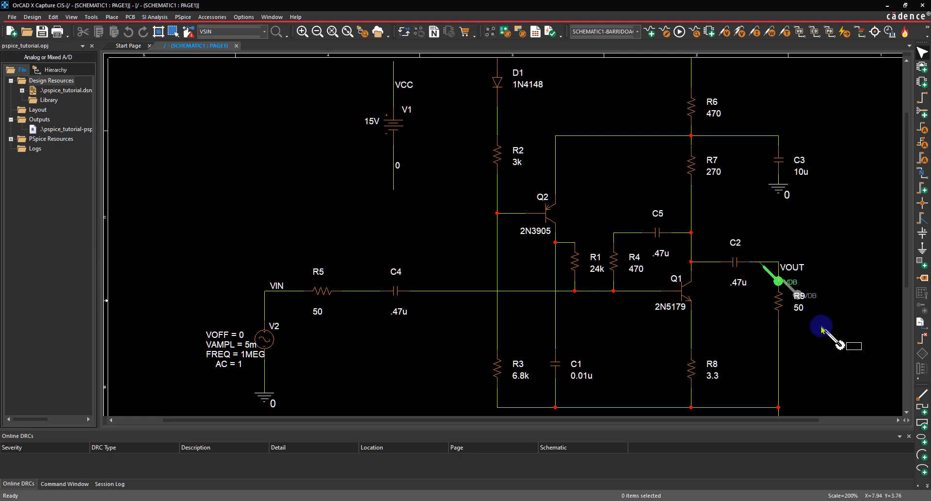
click(796, 293)
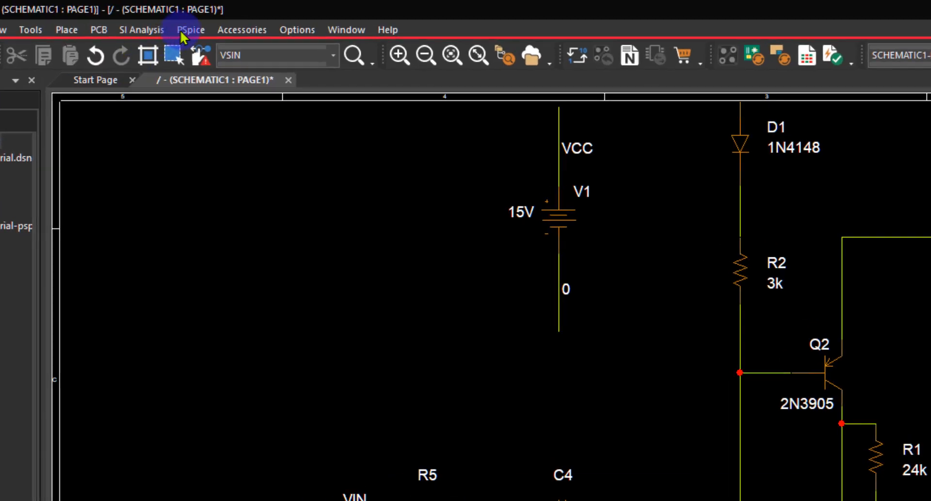
Place a Phase of Voltage marker on the VOUT net and run the AC sweep simulation
click(182, 30)
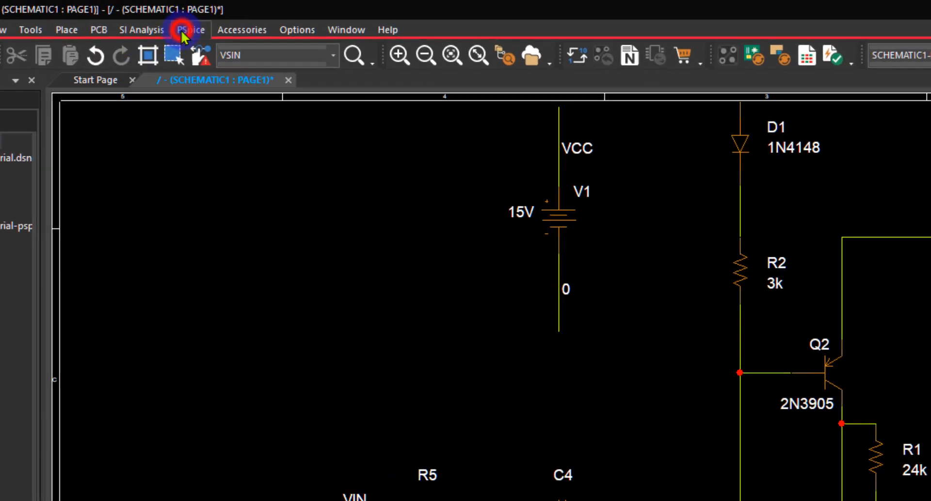
mouse_move(254, 233)
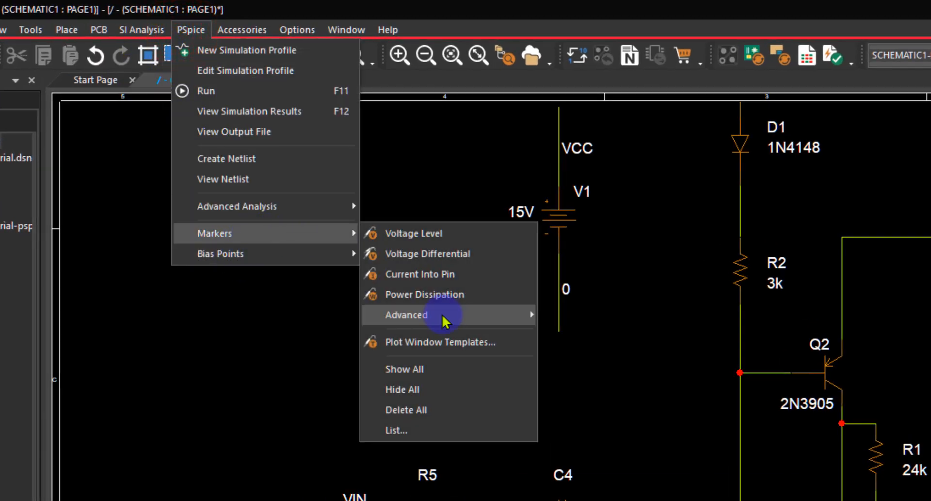
mouse_move(444, 315)
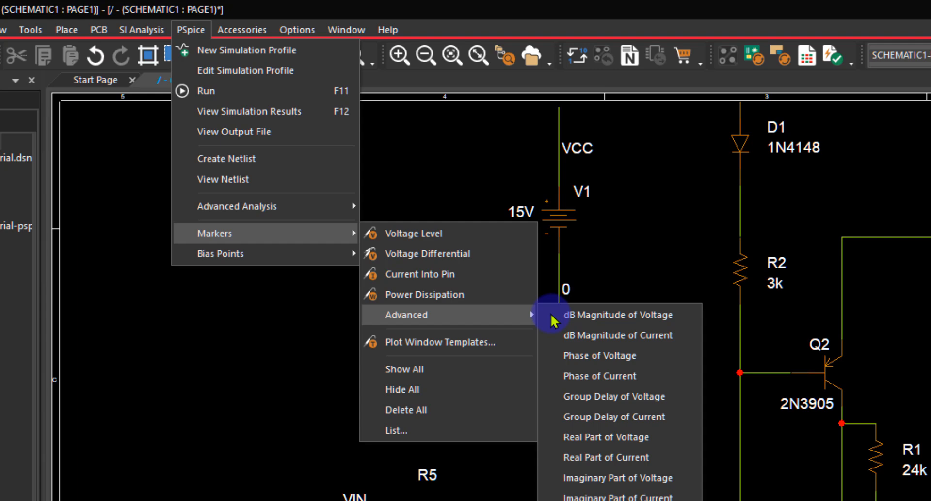
click(649, 356)
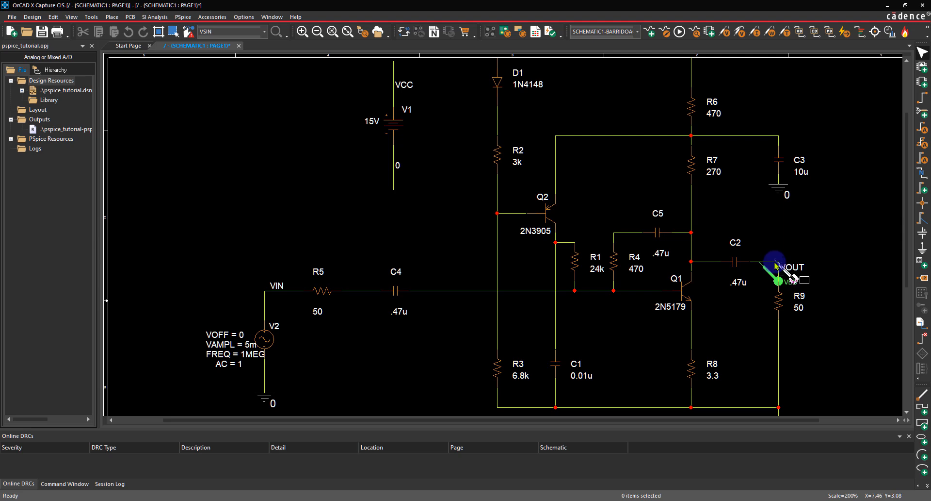
click(781, 267)
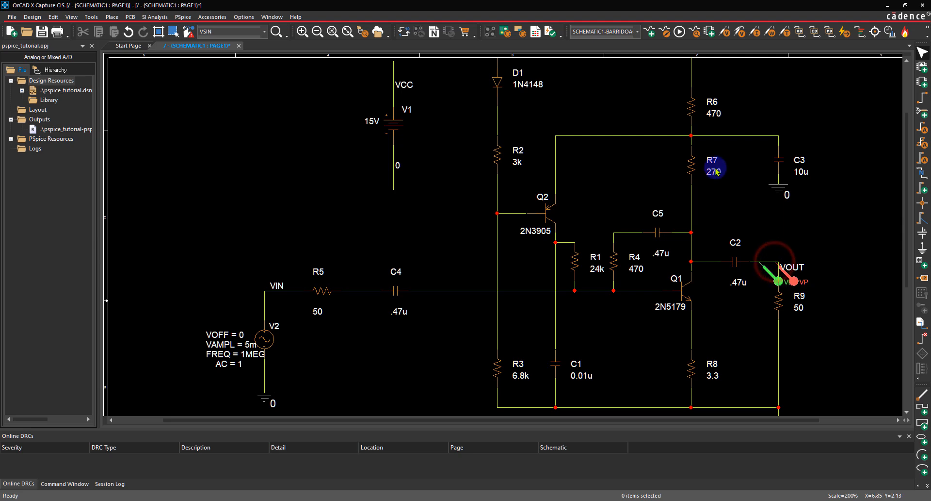
key(F11)
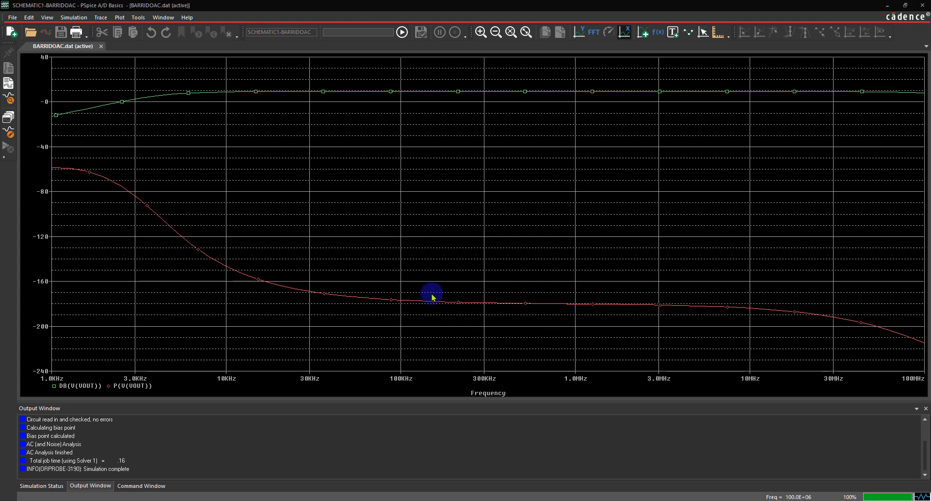
Cut the P(V(VOUT)) phase trace from the shared plot and add a second Y axis
click(128, 386)
key(ctrl+x)
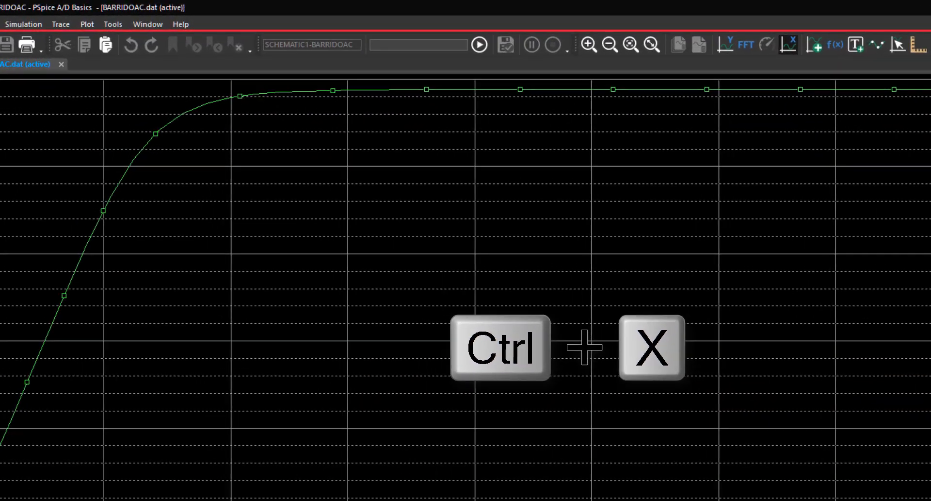
click(84, 26)
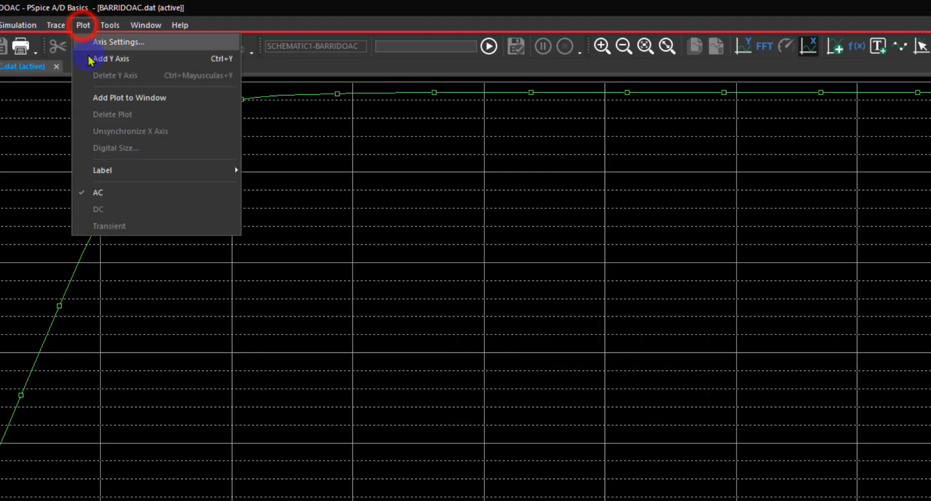
click(138, 59)
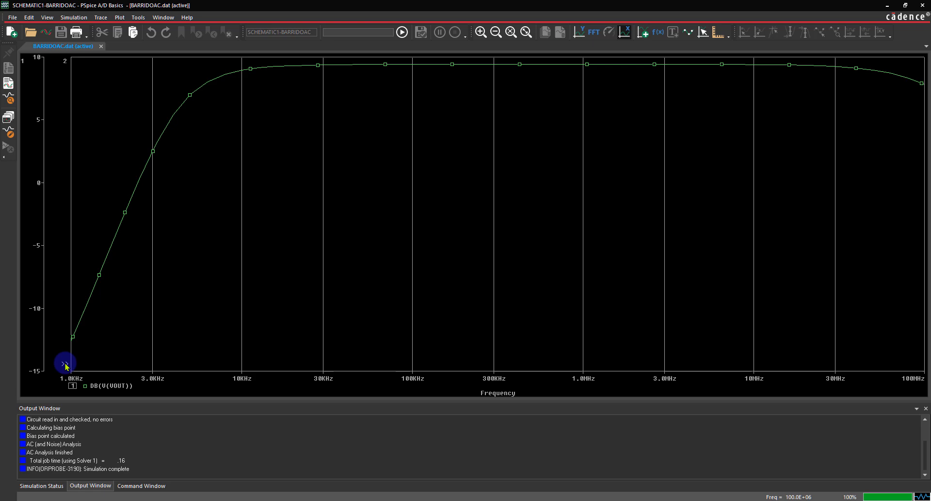
Switch between the two Y axes, then paste the phase trace onto the second axis
click(40, 358)
click(62, 361)
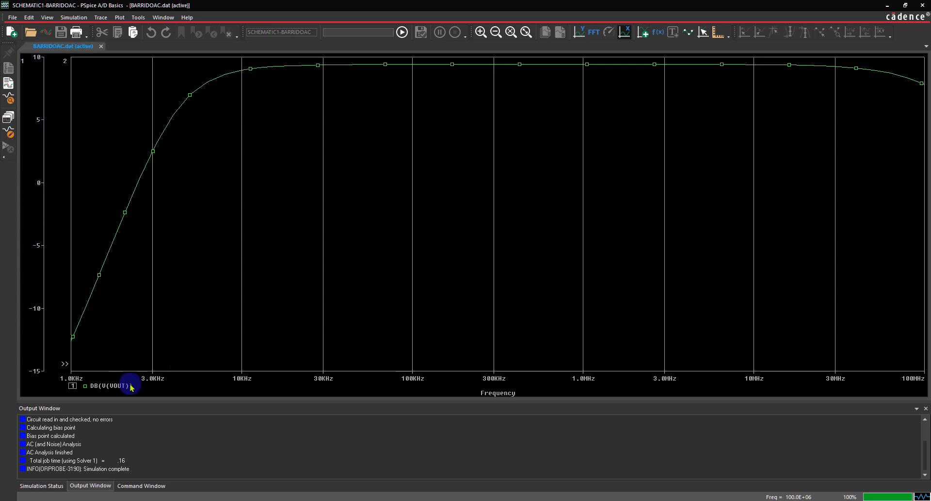
click(38, 364)
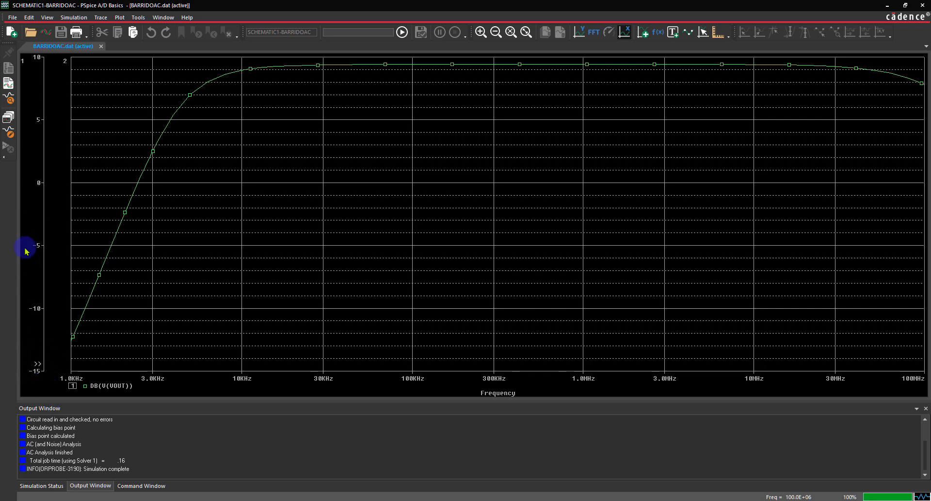
click(67, 364)
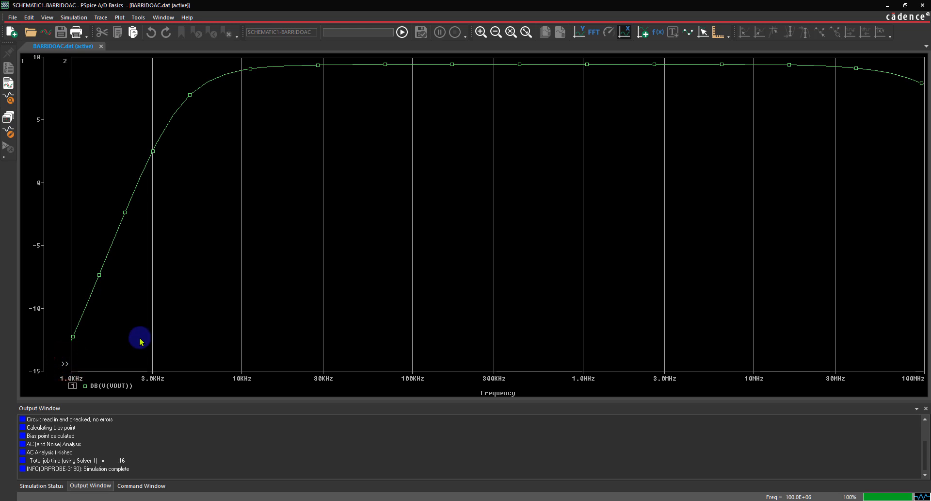
key(ctrl+v)
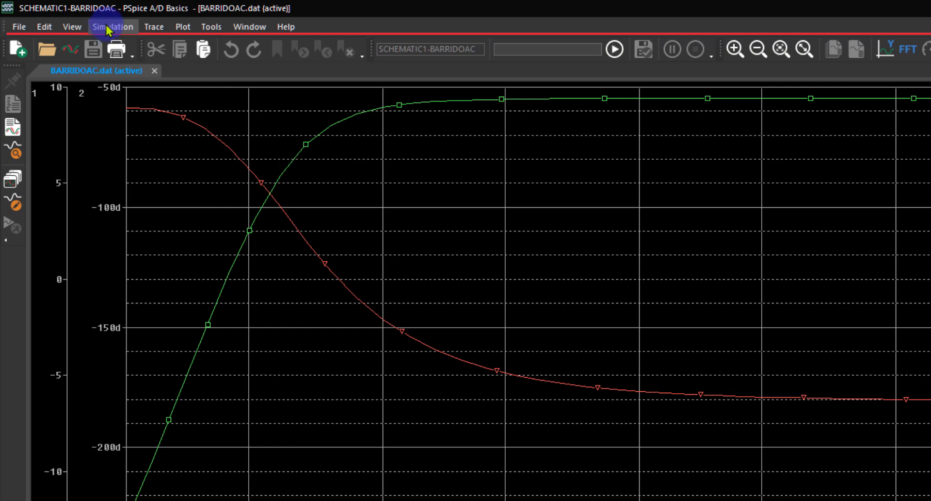
Set the AC sweep's end frequency to 1G in the simulation profile and rerun the simulation
click(107, 27)
click(127, 120)
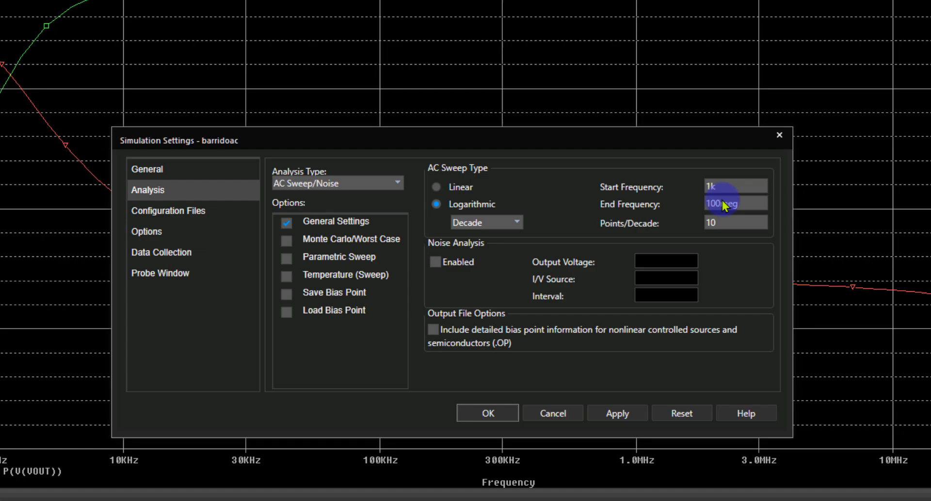
double_click(725, 203)
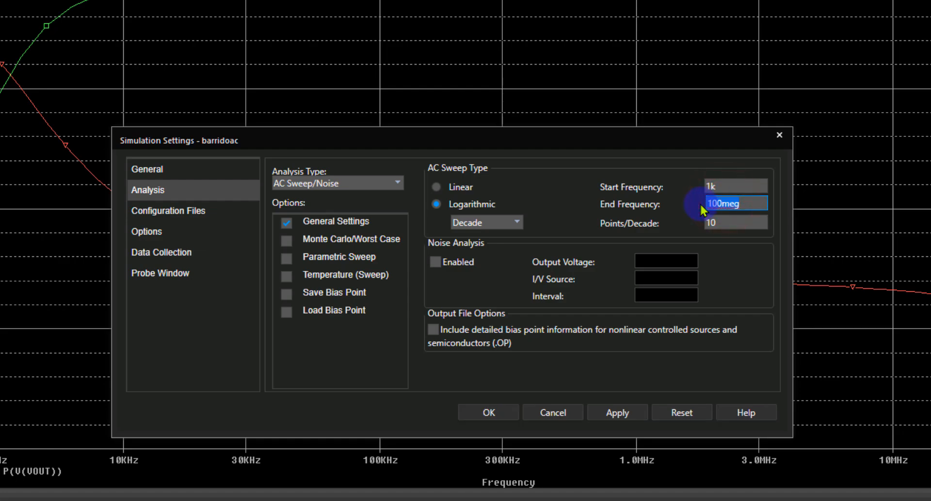
text(1G)
click(614, 412)
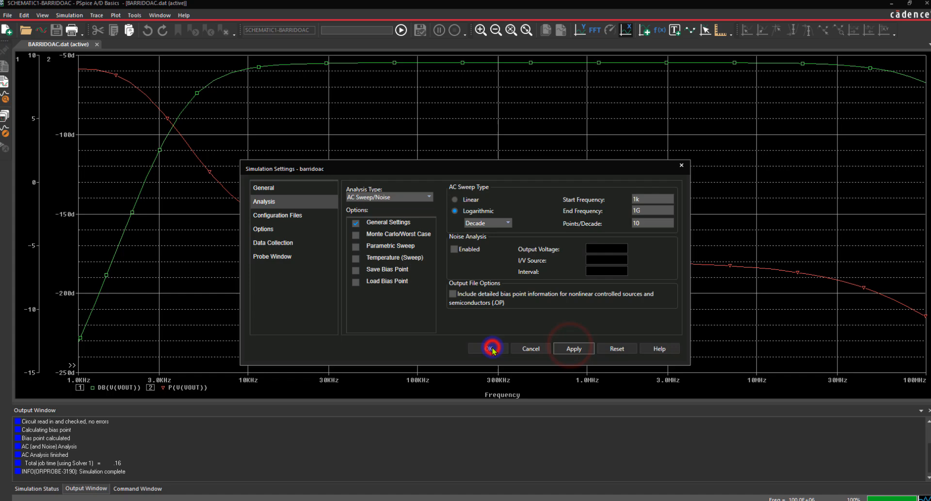
click(499, 391)
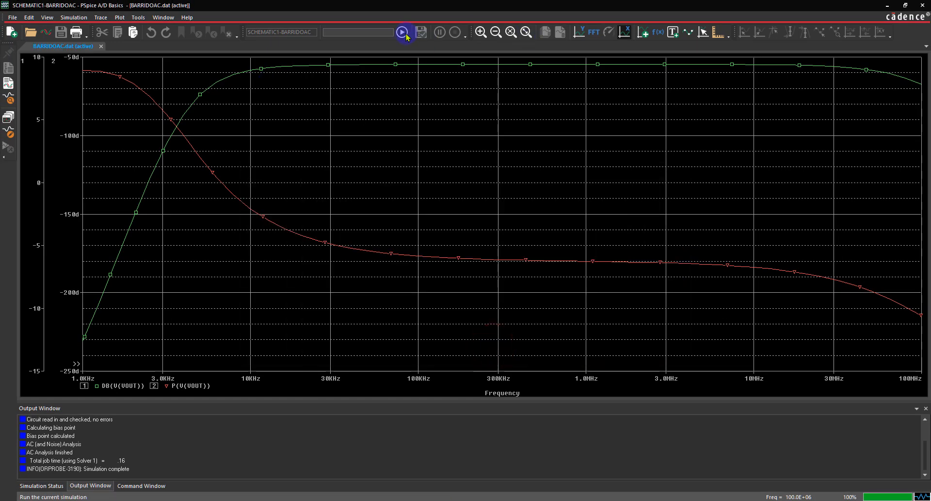
click(402, 32)
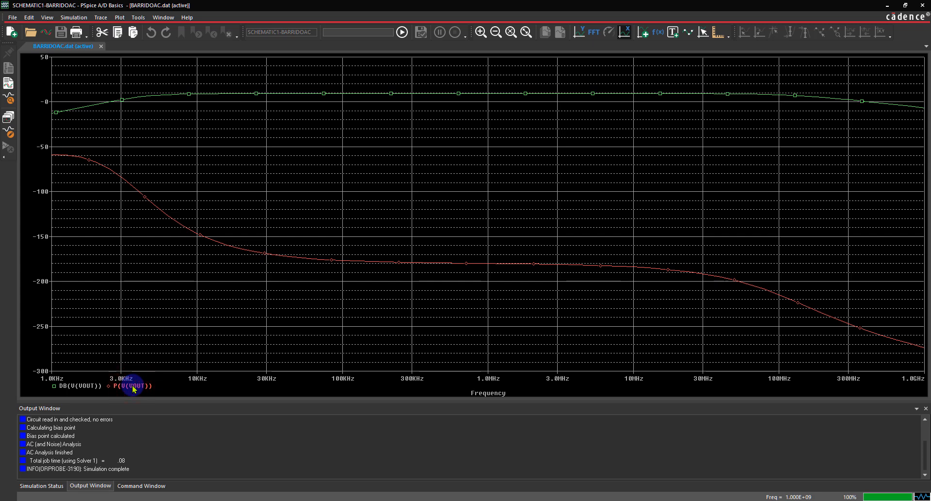
Move the P(V(VOUT)) phase trace from the shared axis to a newly added second Y axis
key(Delete)
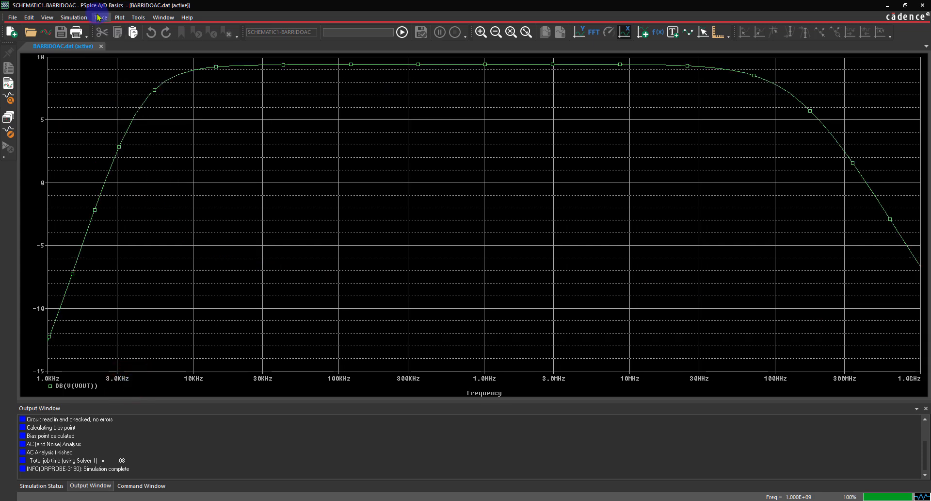
click(120, 17)
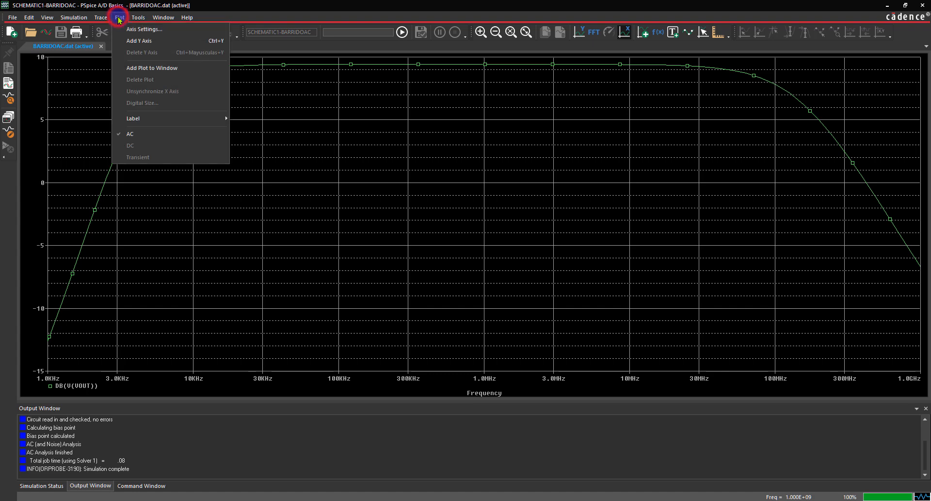
click(129, 41)
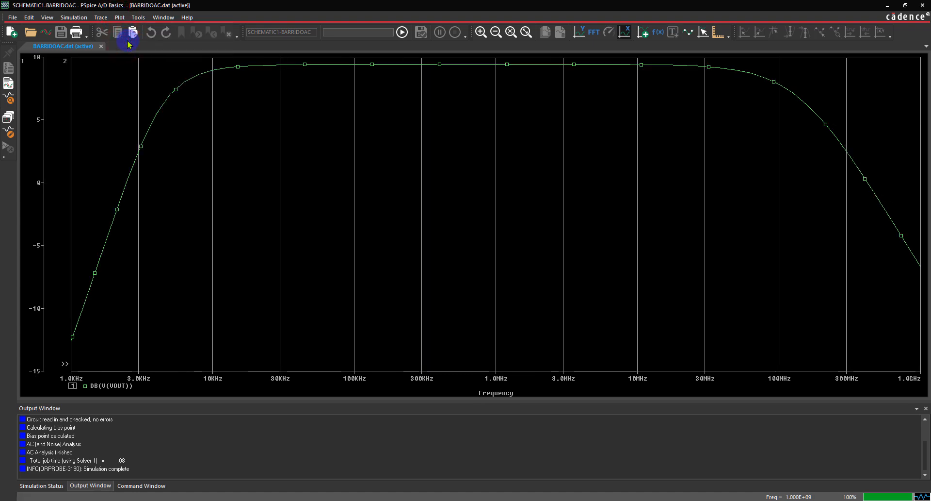
key(ctrl+v)
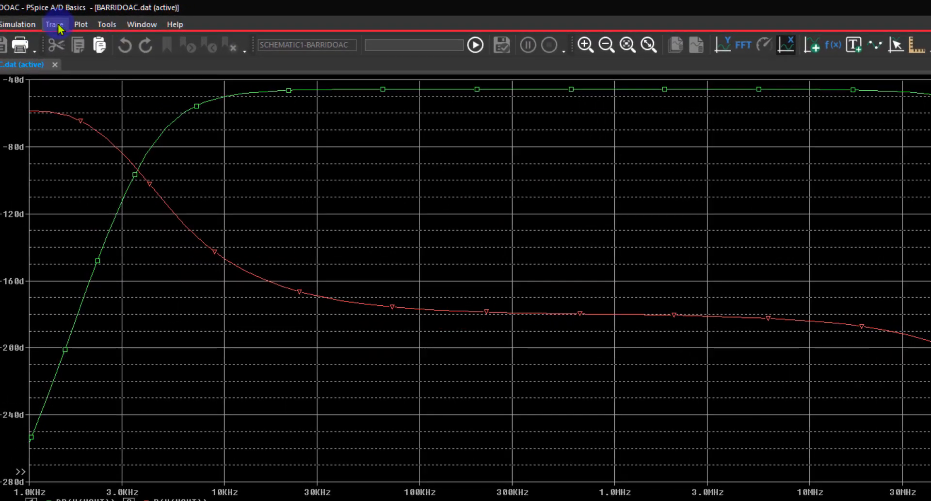
Start adding a trace and limit the listed simulation variables to analog voltages, excluding alias names, power and currents
click(56, 24)
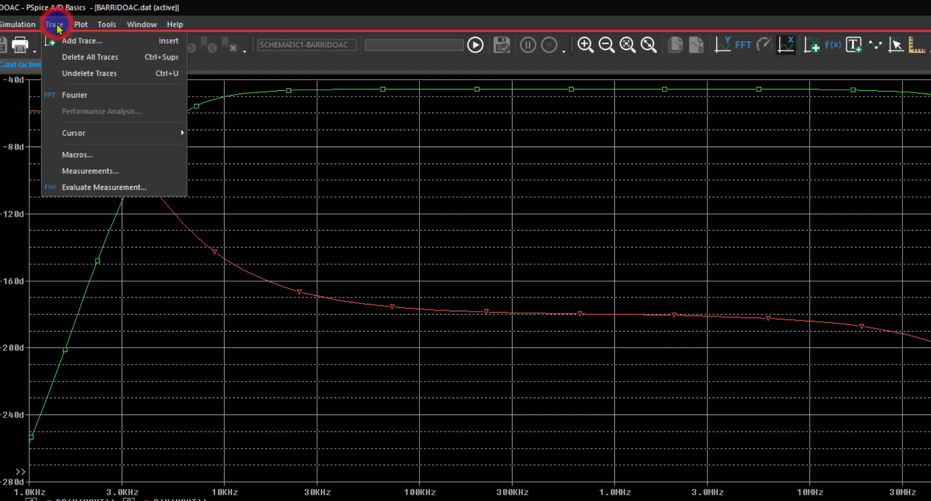
click(122, 43)
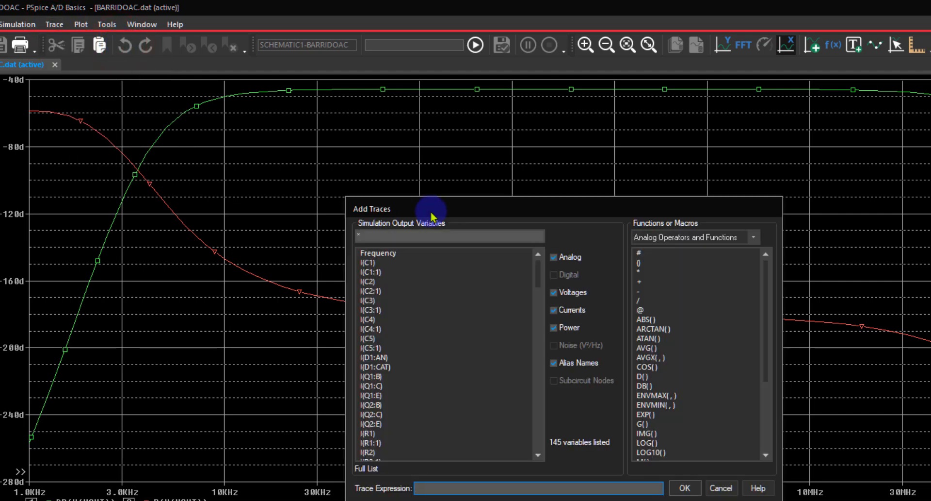
drag(555, 212, 545, 169)
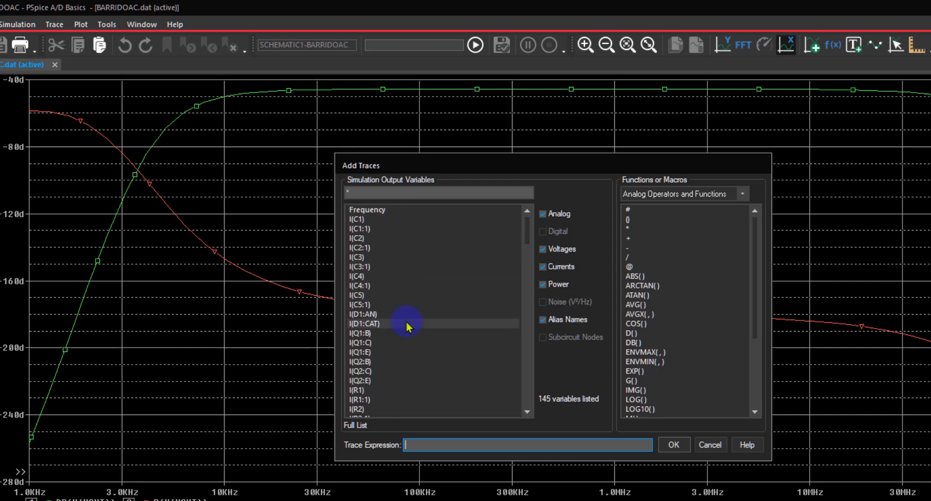
scroll(405, 320, down, 5)
scroll(408, 326, down, 6)
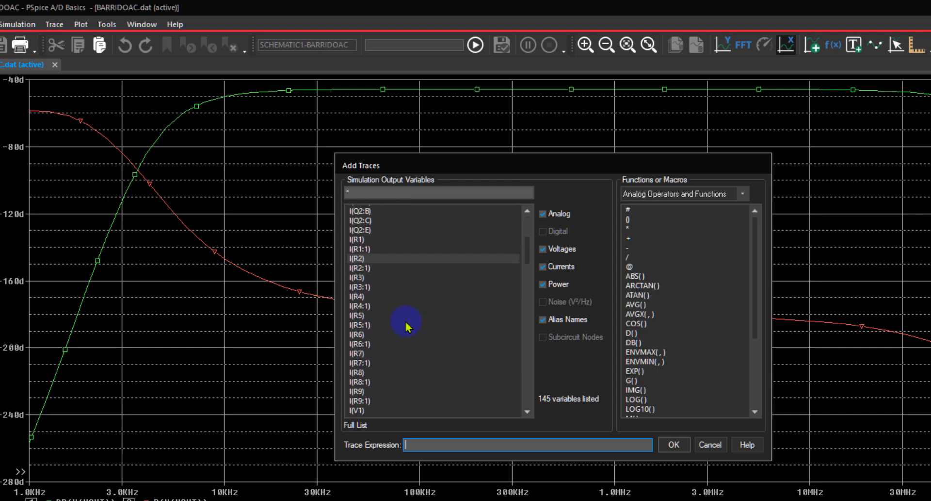
scroll(406, 325, up, 9)
scroll(406, 324, up, 3)
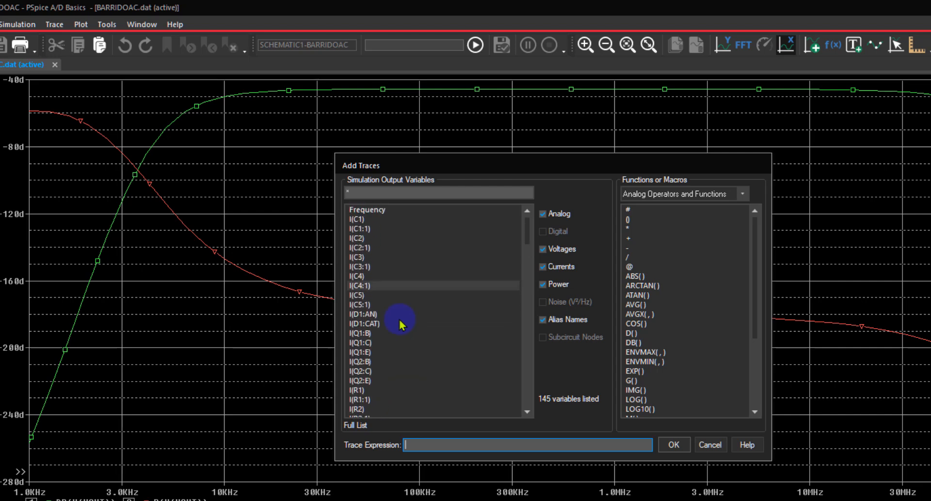
scroll(399, 324, down, 5)
scroll(399, 324, up, 5)
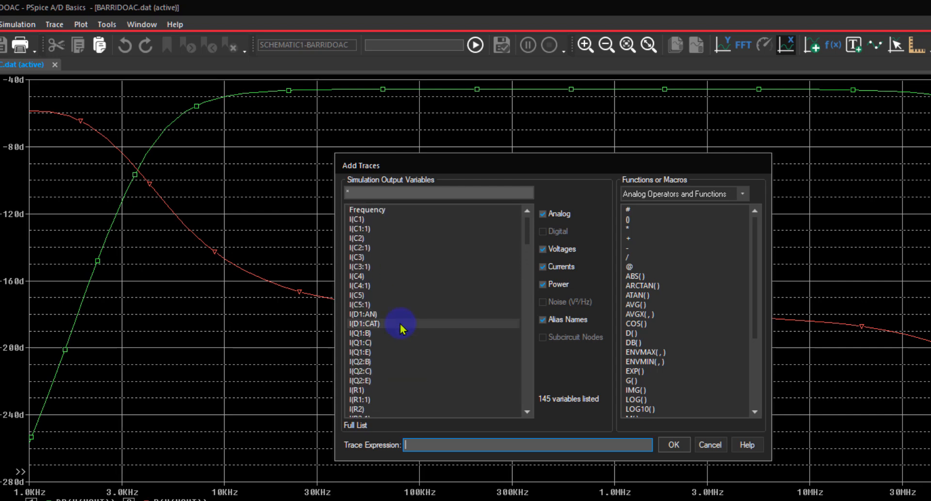
click(543, 322)
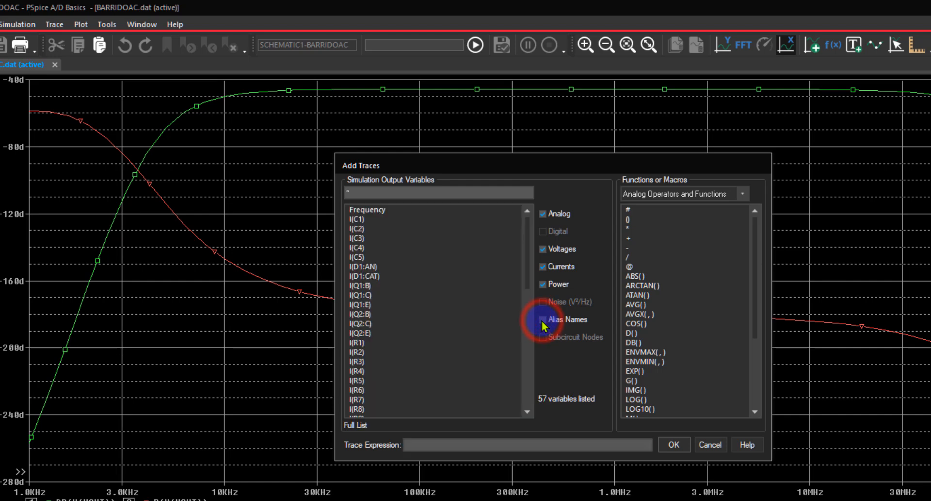
click(545, 285)
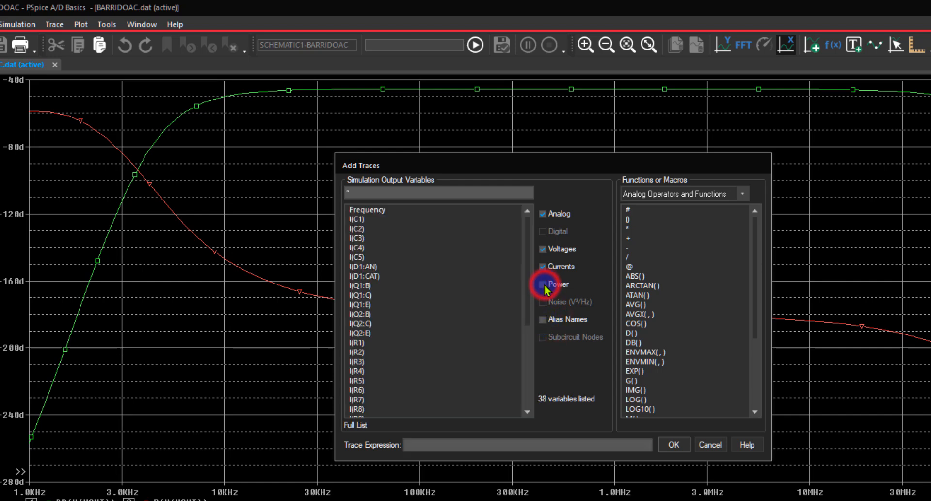
click(543, 268)
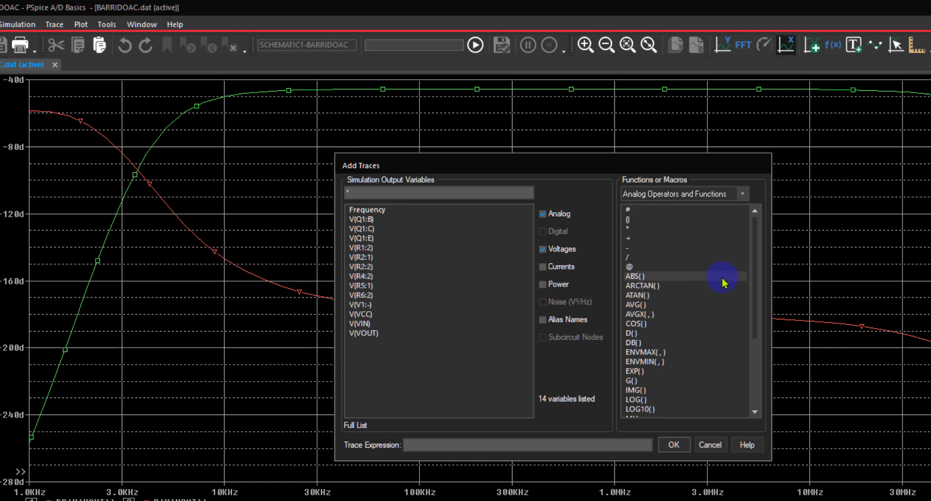
scroll(728, 305, down, 2)
scroll(727, 304, down, 2)
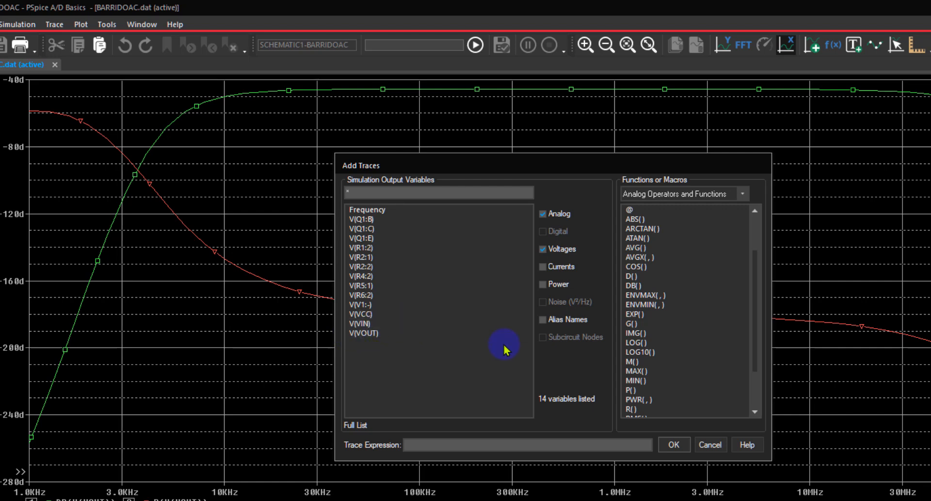
scroll(701, 291, down, 3)
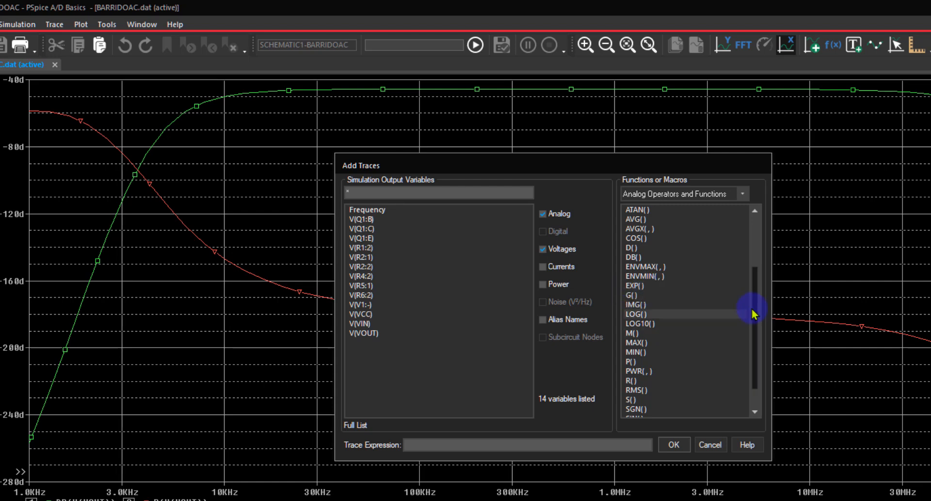
drag(754, 300, 752, 251)
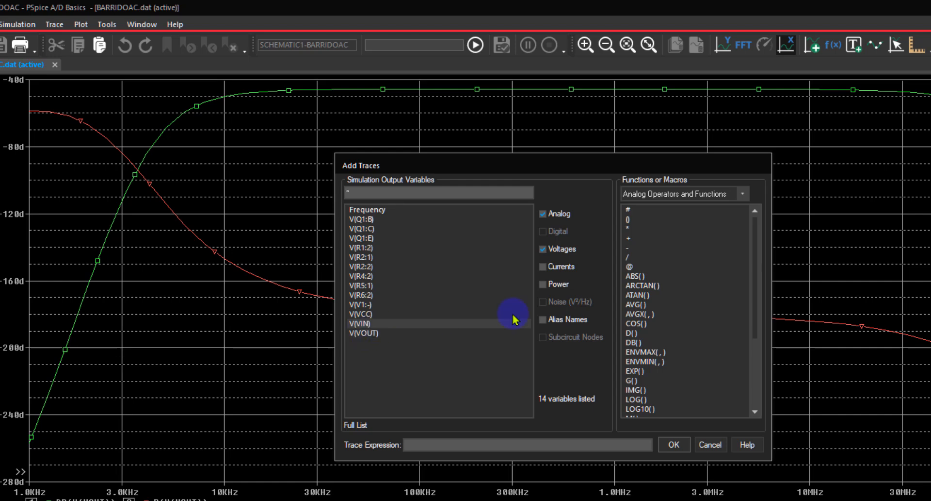
scroll(703, 348, down, 1)
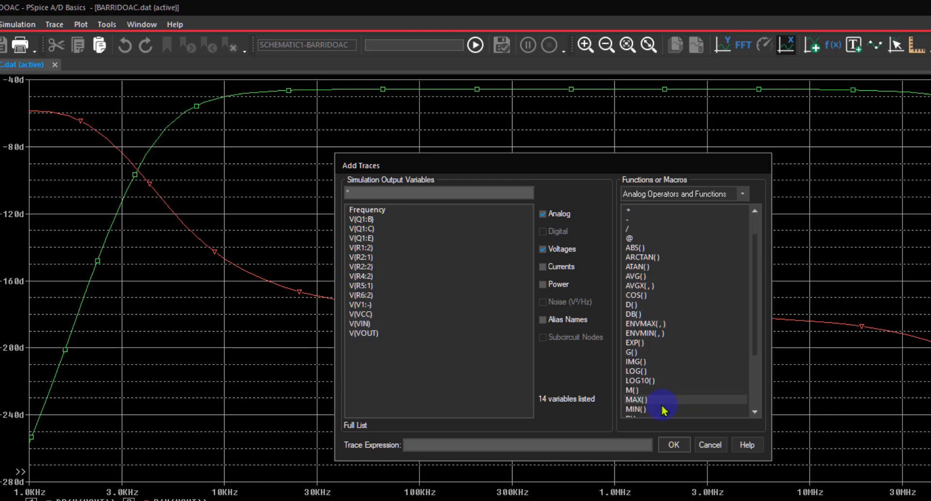
click(643, 401)
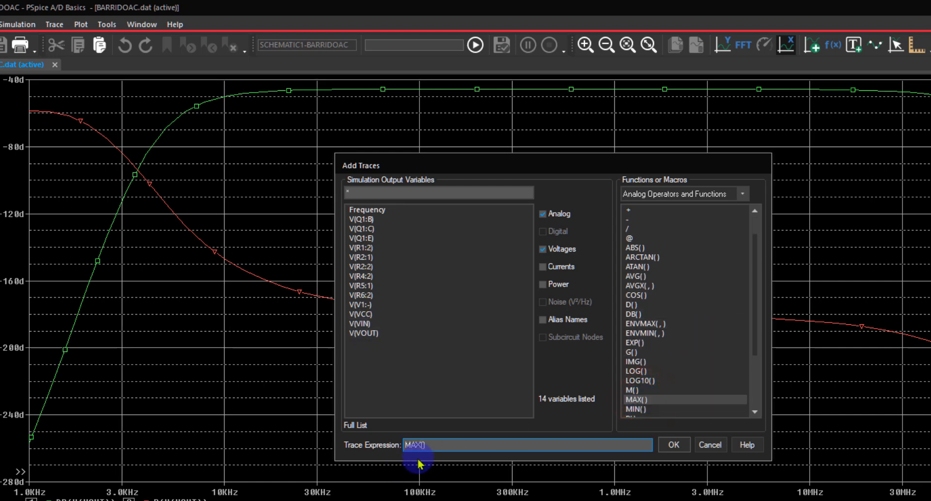
click(441, 448)
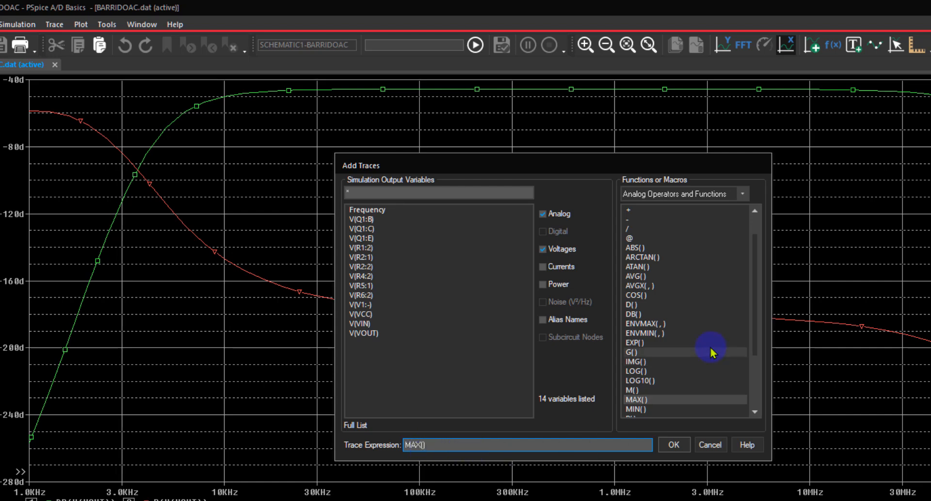
click(633, 315)
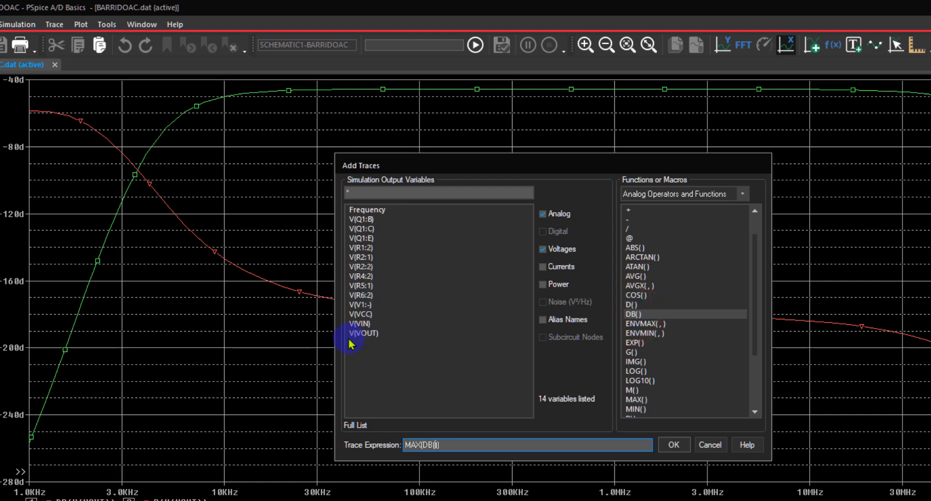
click(369, 334)
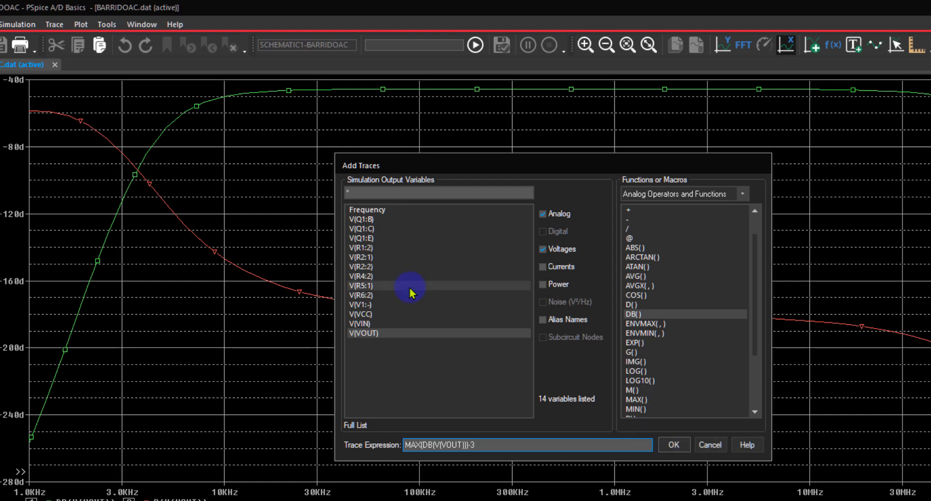
click(714, 444)
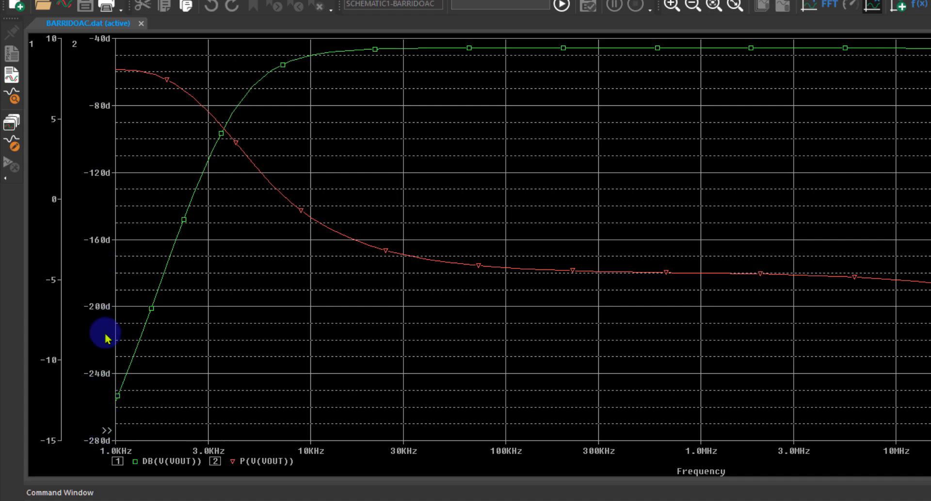
Add the trace MAX(DB(V(VOUT)))-3 to the first Y axis, alongside the gain curve
click(48, 424)
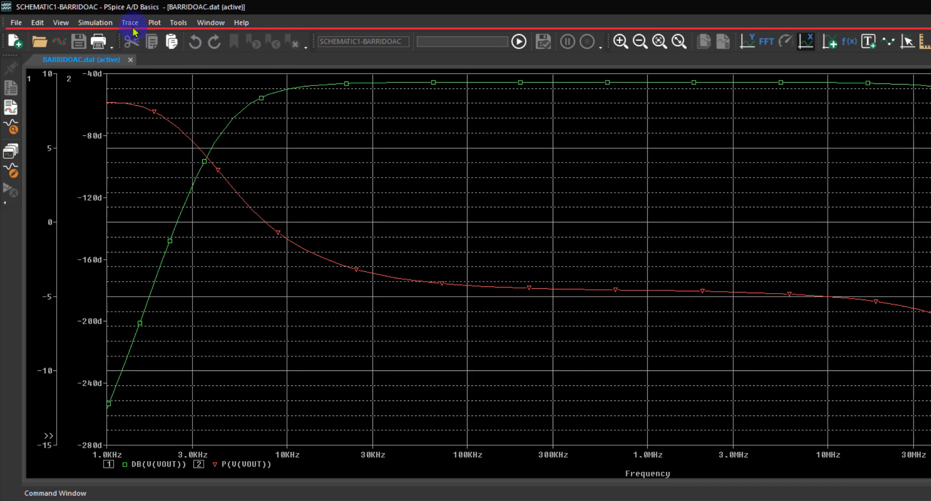
click(133, 32)
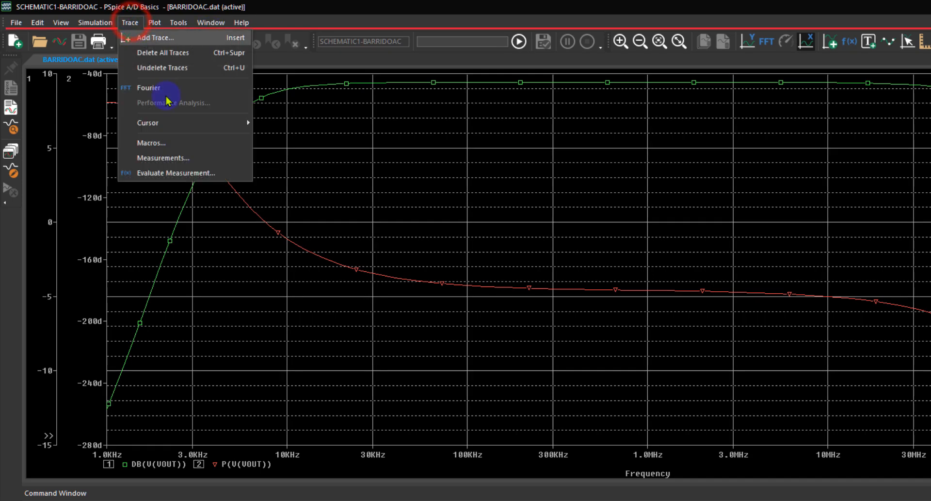
click(169, 43)
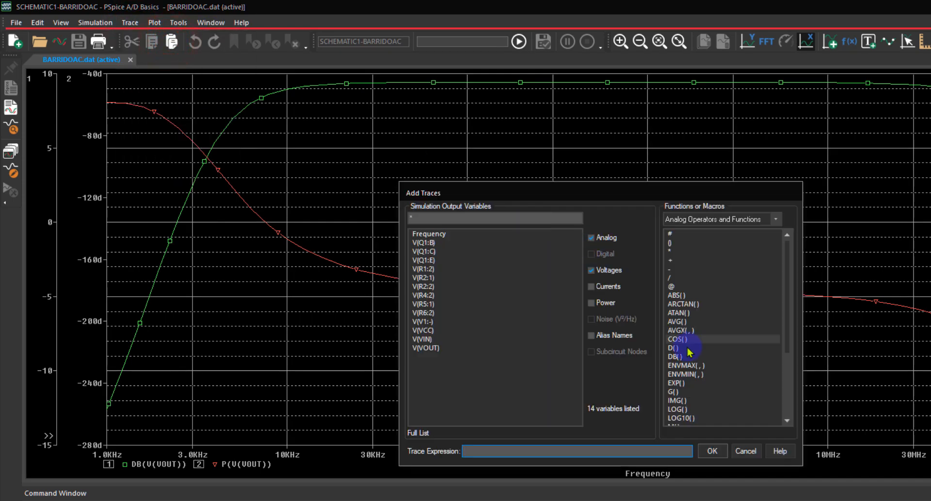
scroll(715, 373, down, 3)
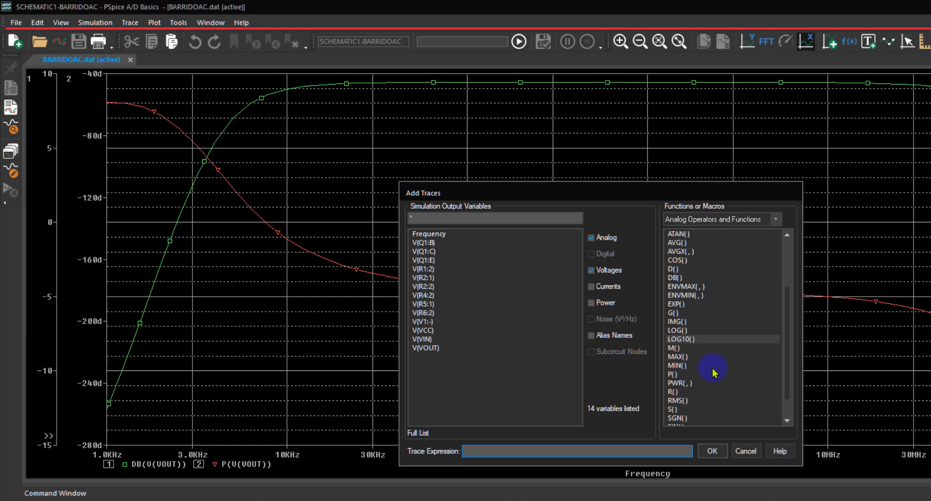
click(682, 358)
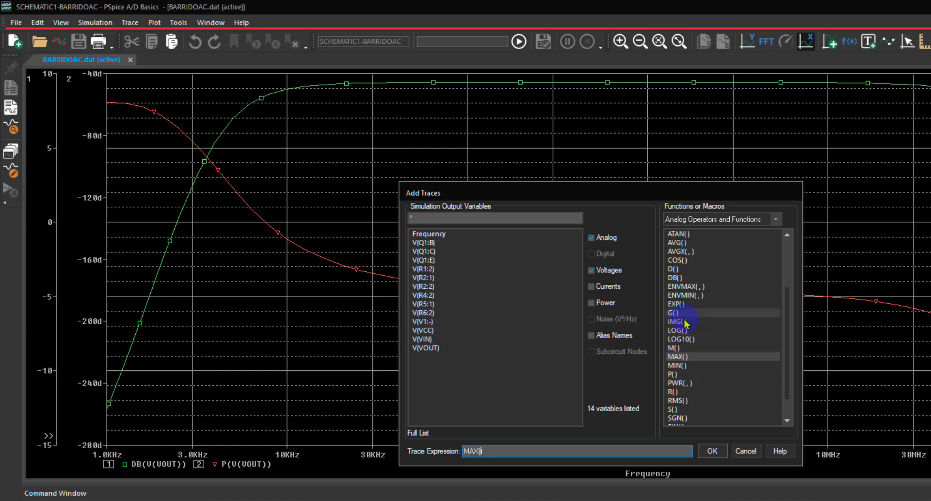
click(674, 278)
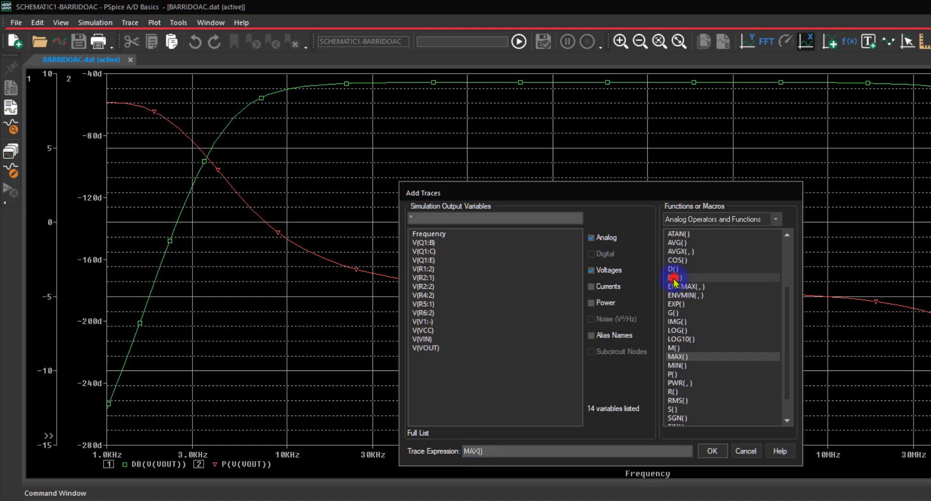
click(427, 348)
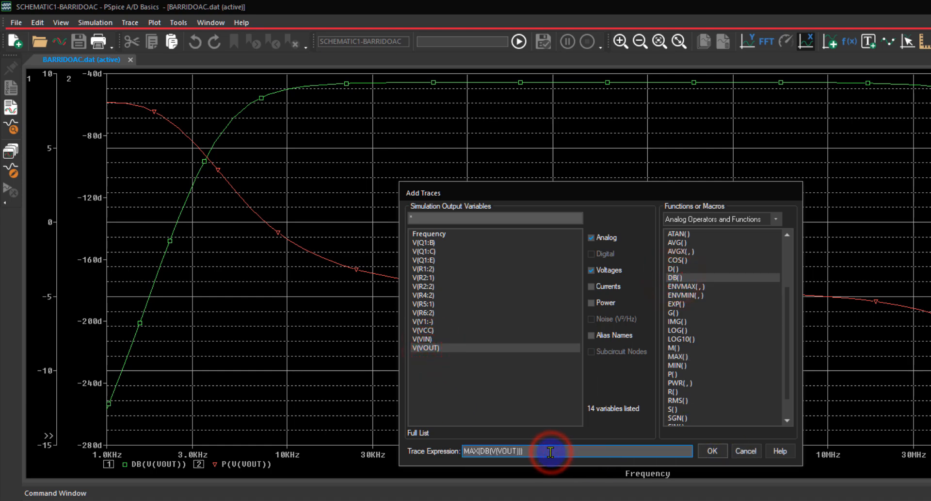
text(-3)
click(713, 451)
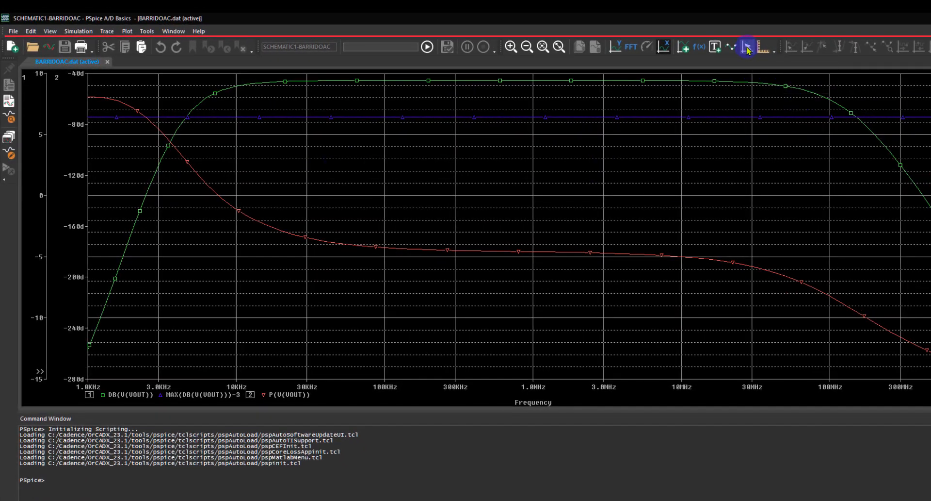
Enable the cursors, place the first on the gain curve's lower -3 dB crossing at about 4.6 kHz, and label that point
click(747, 48)
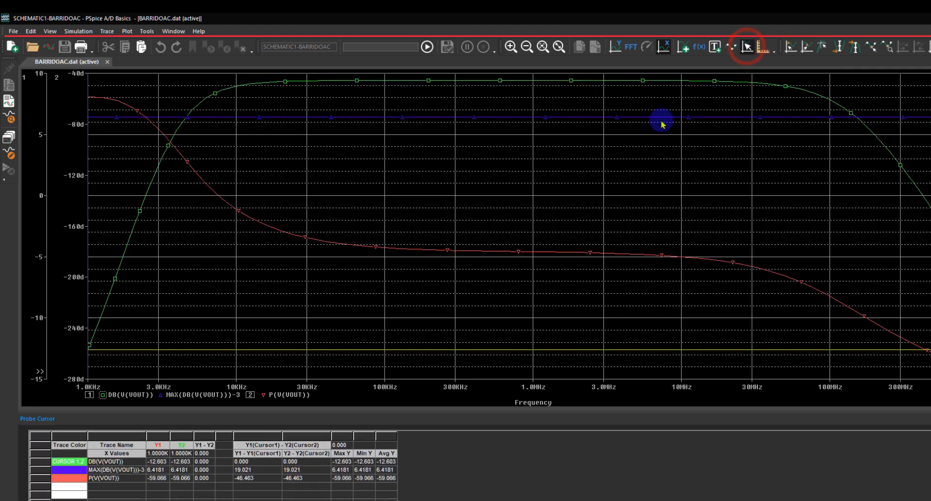
click(567, 166)
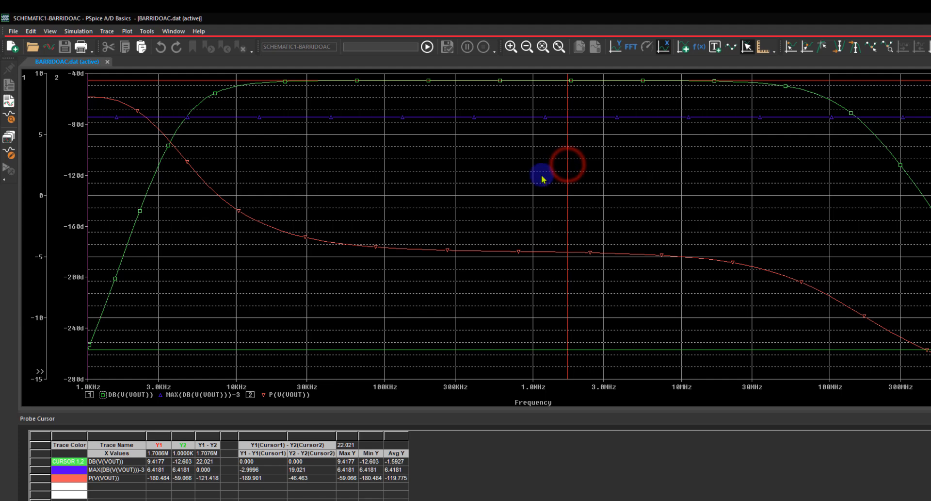
drag(552, 170, 202, 168)
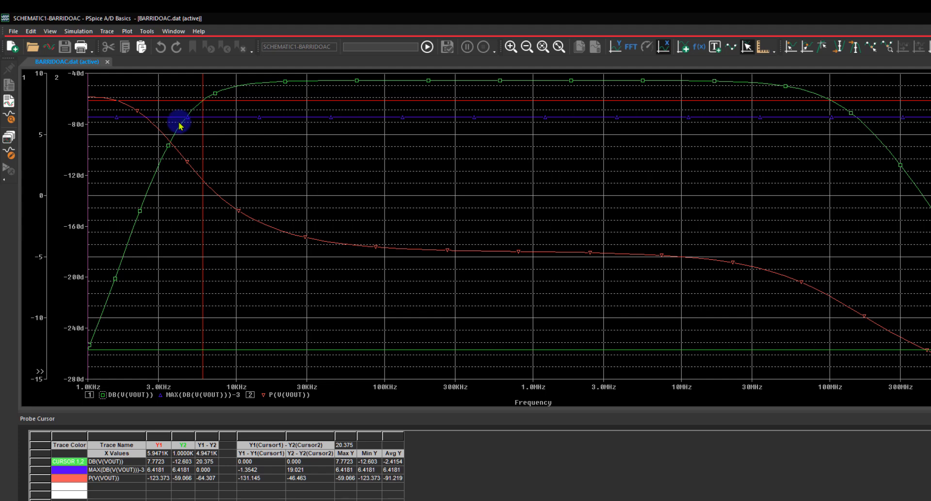
key(Left)
key(Left)
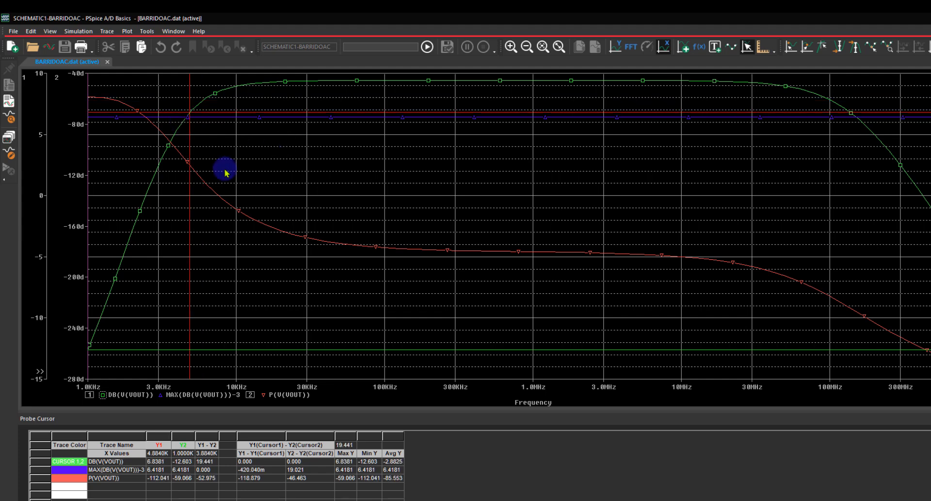
key(Left)
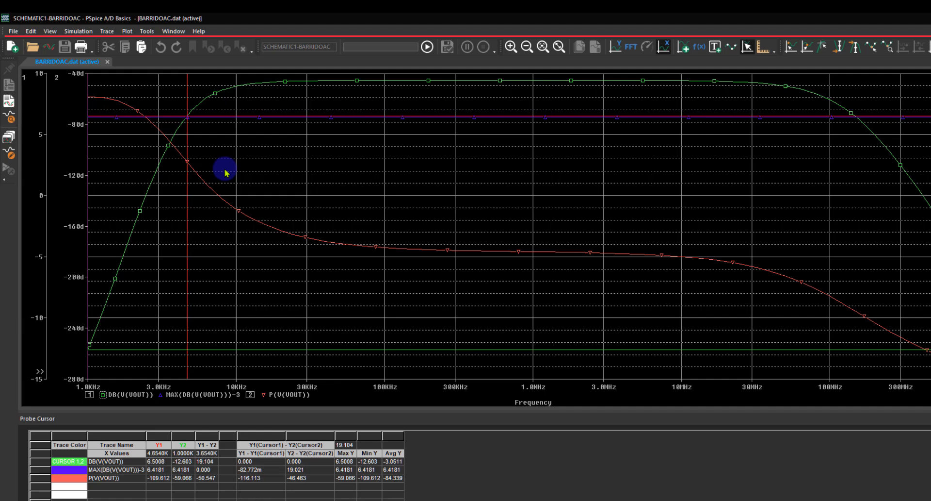
key(Left)
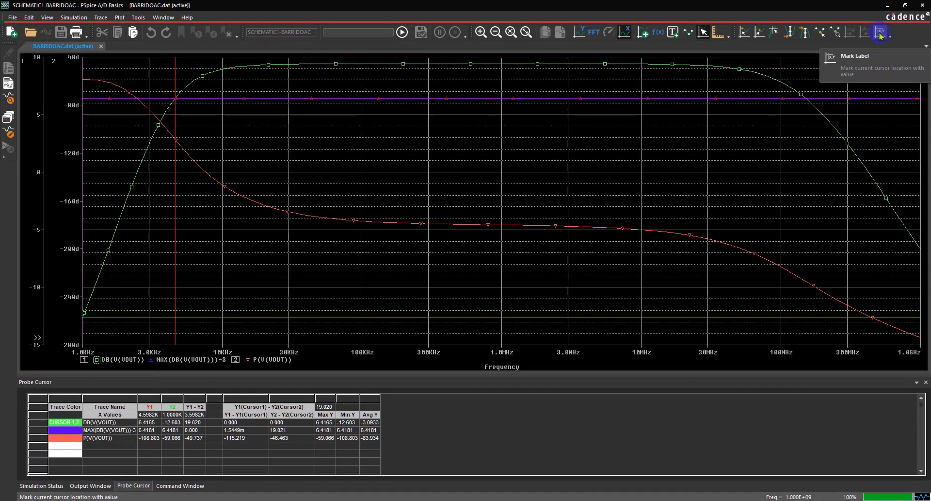
click(880, 34)
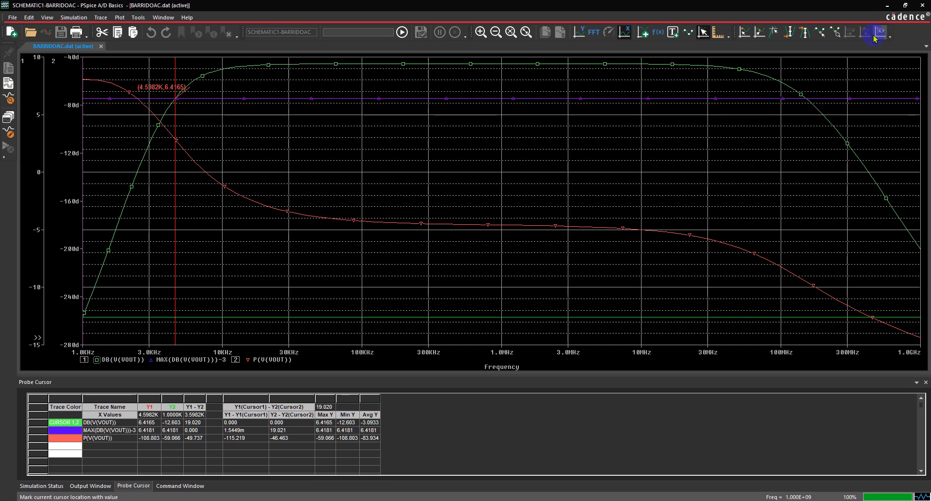
Place the second cursor on the gain curve's upper -3 dB crossing at about 150.3 MHz and label that point
right_click(465, 164)
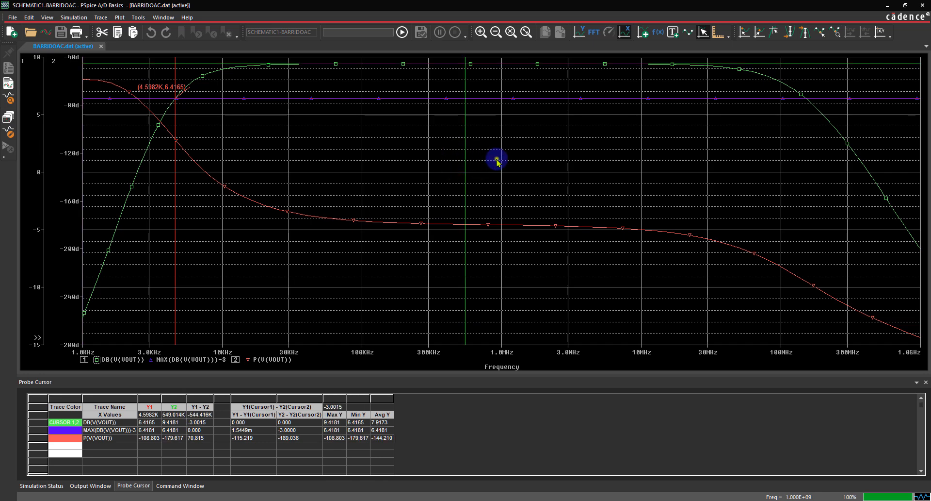
drag(497, 161, 806, 174)
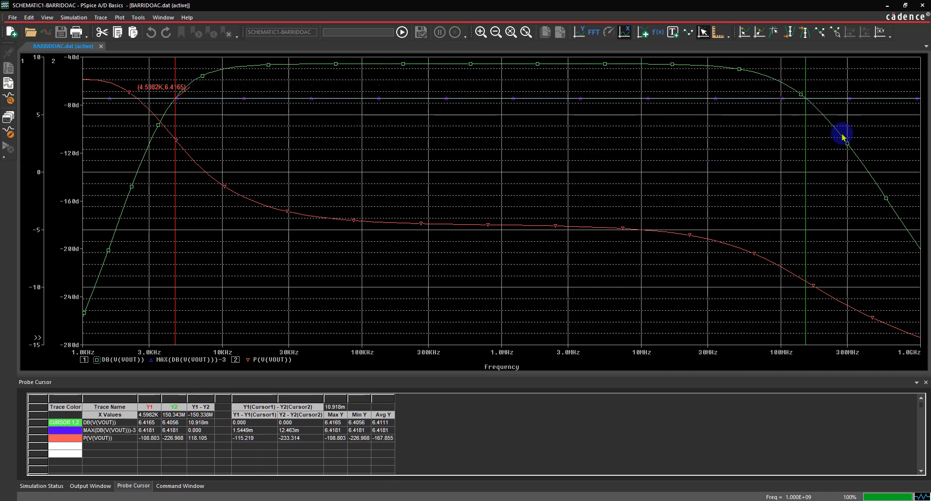
click(879, 37)
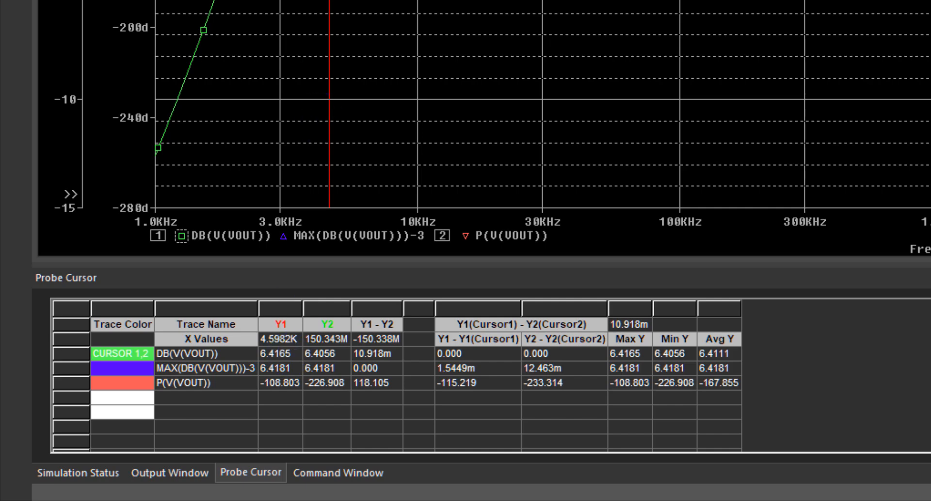
click(363, 227)
click(326, 338)
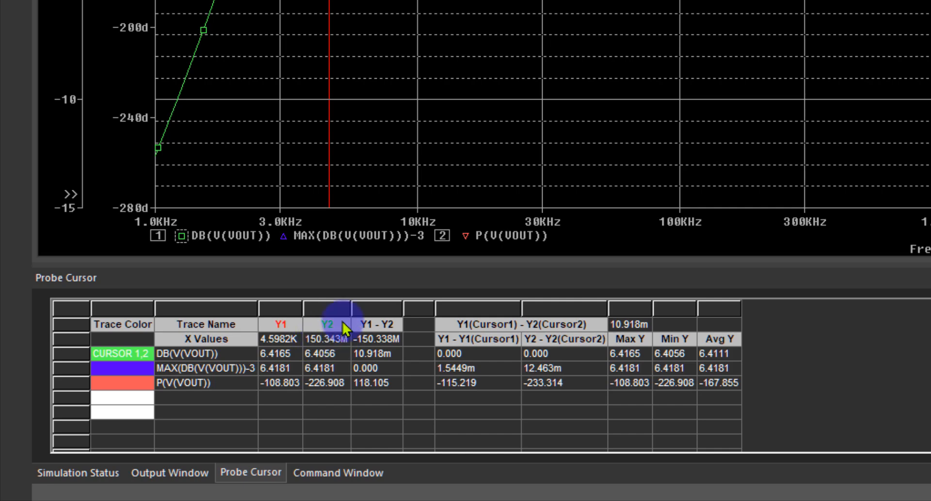
click(380, 326)
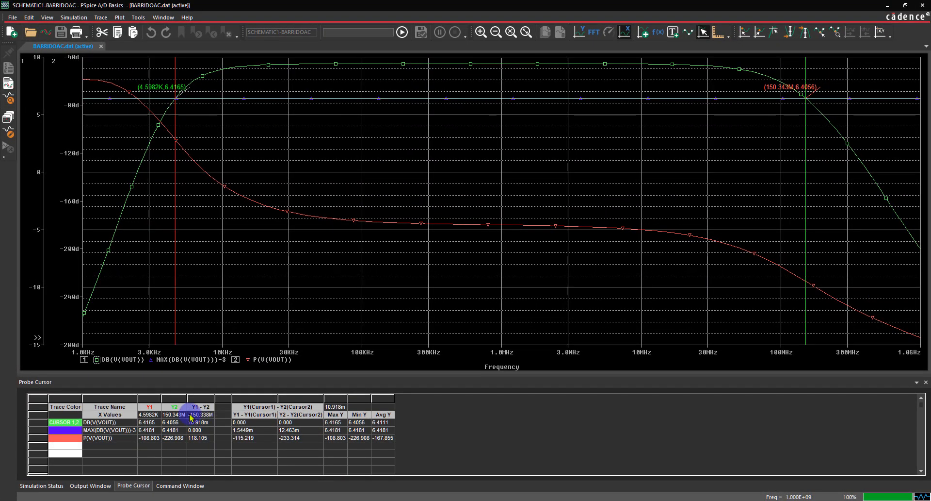
Turn off the cursors, show the Measurement Results window, and shrink the Command Window below to give the plot more room
key(ctrl+shift+c)
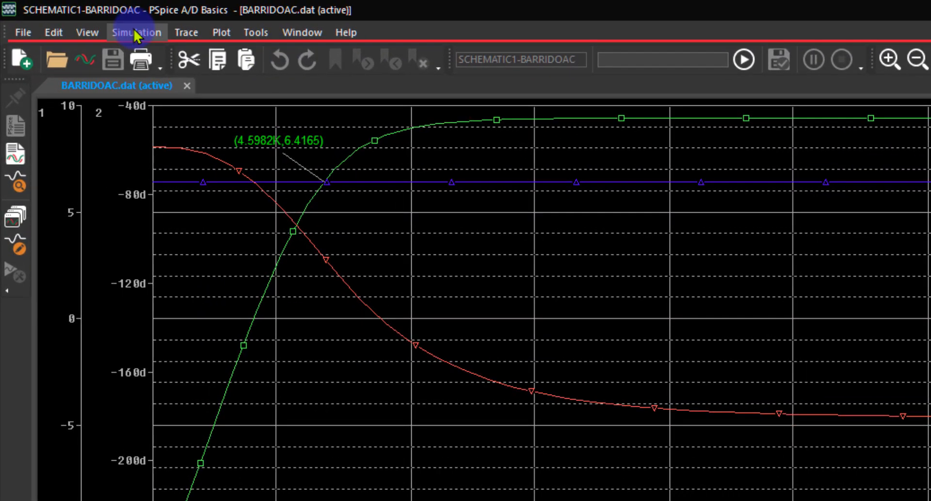
click(82, 32)
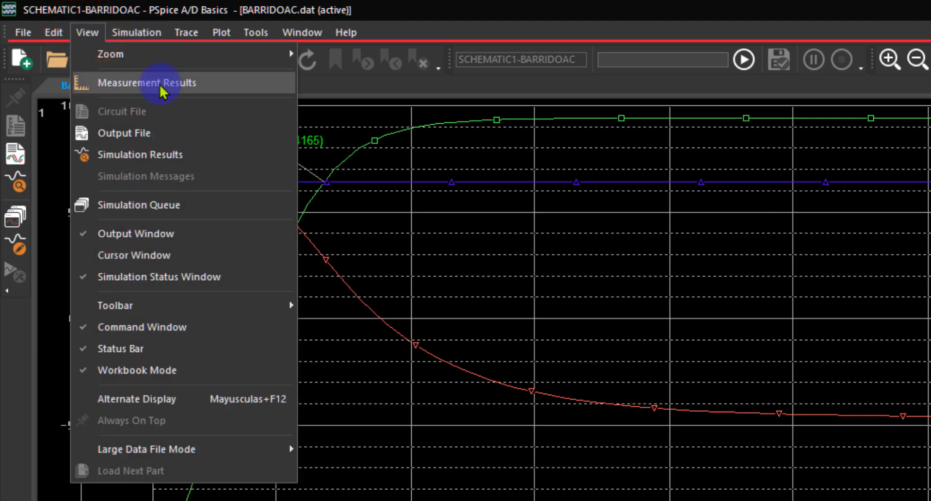
click(161, 83)
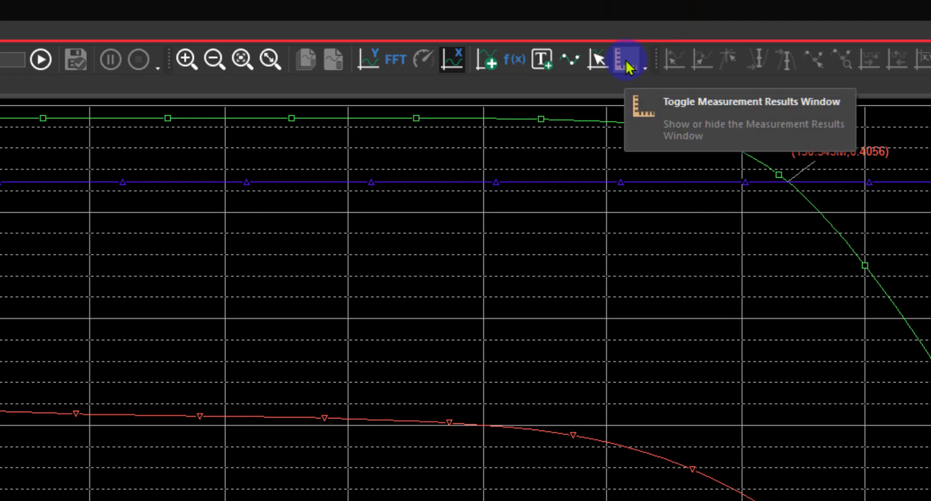
click(627, 62)
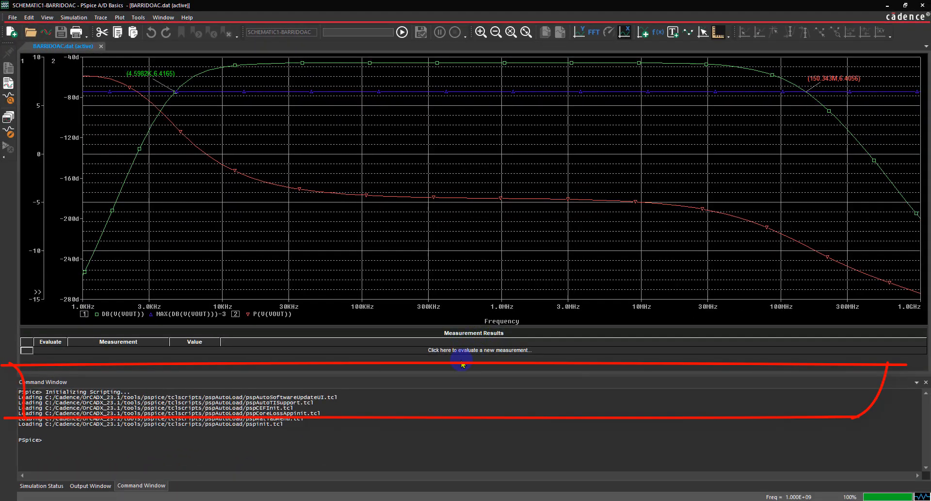
drag(465, 377, 472, 412)
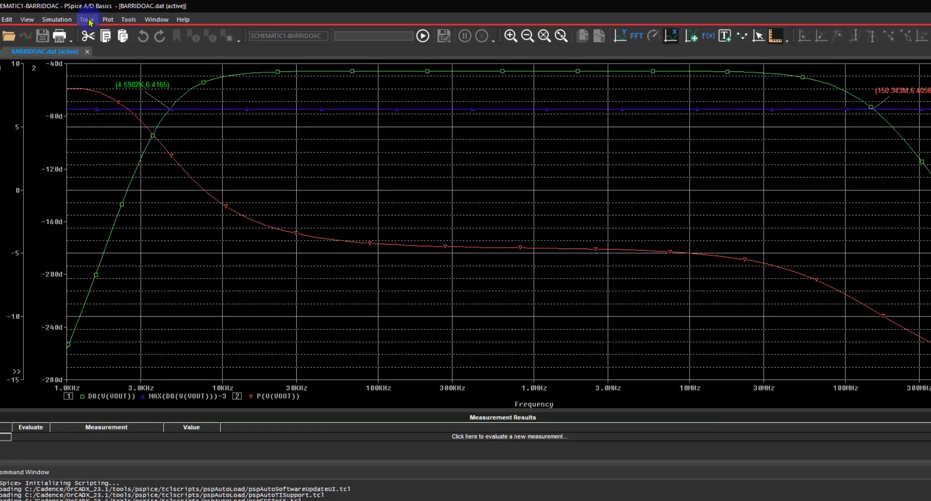
Start evaluating a new measurement and insert the Bandwidth_Bandpass_3dB function into its trace expression
click(100, 18)
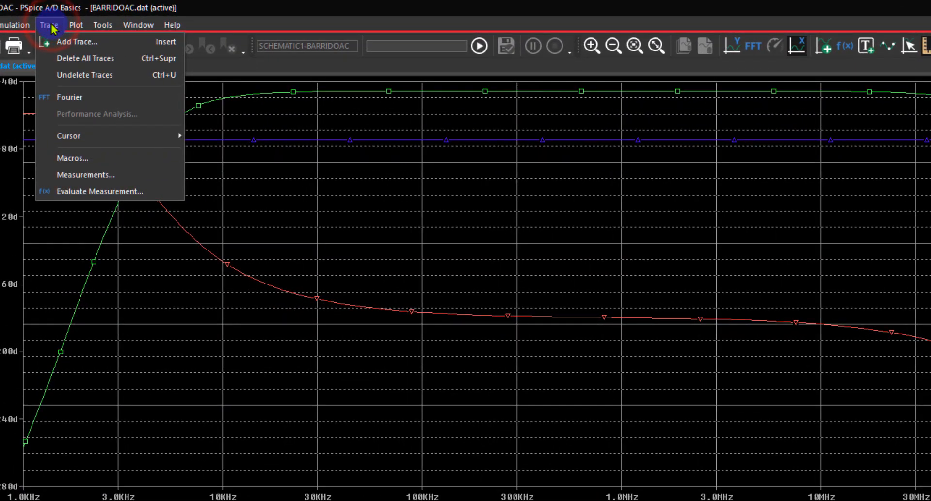
click(111, 194)
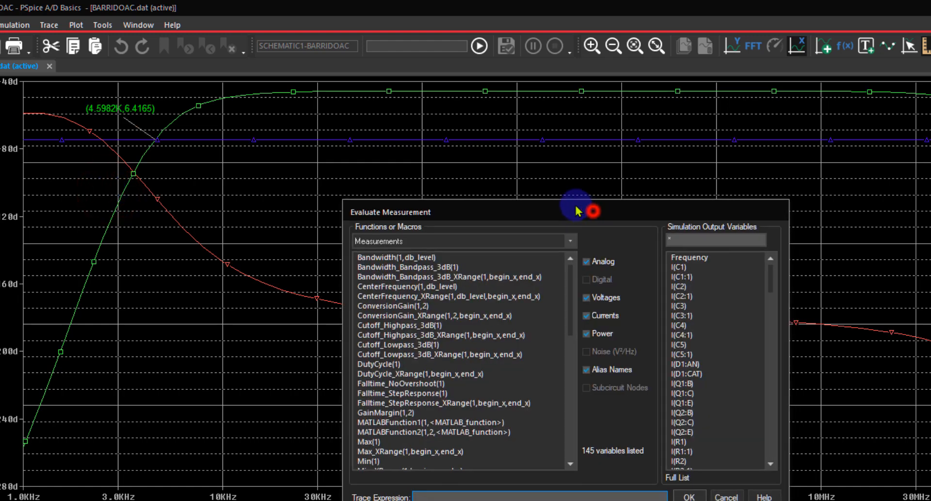
drag(577, 211, 467, 170)
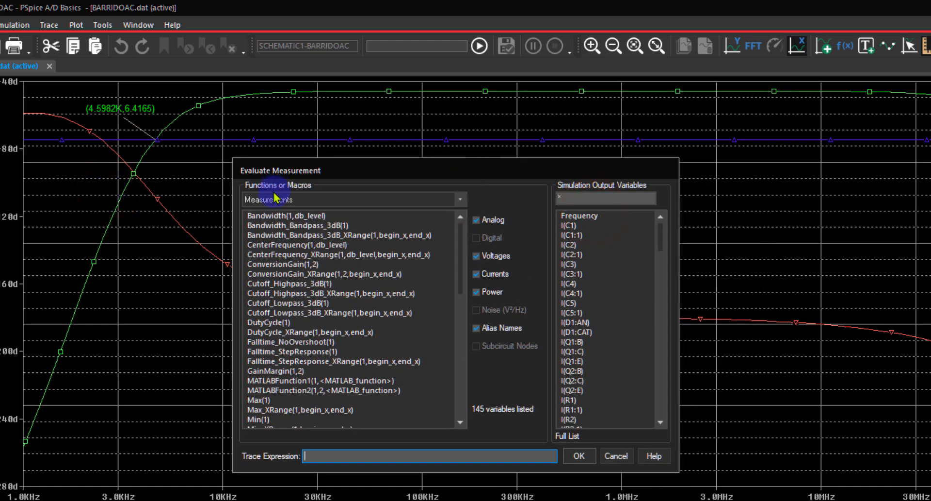
mouse_move(458, 264)
mouse_down()
mouse_move(457, 393)
mouse_move(460, 254)
mouse_up()
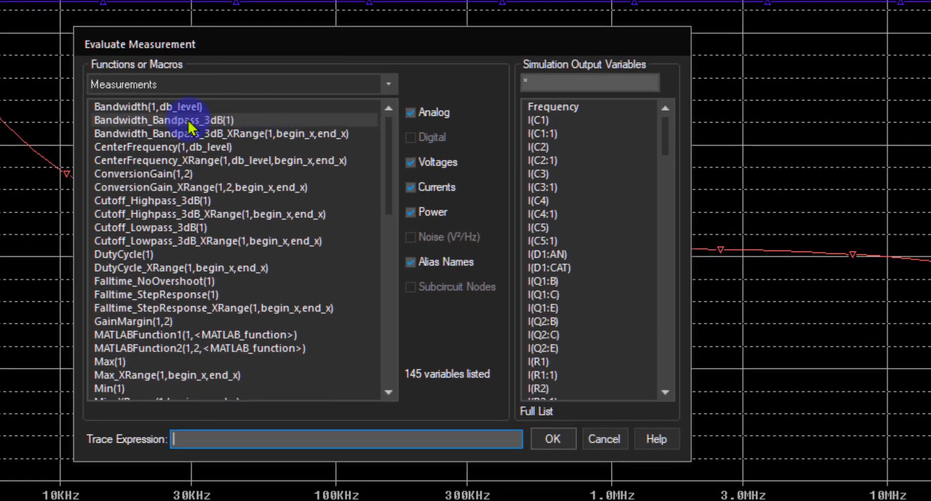
double_click(188, 121)
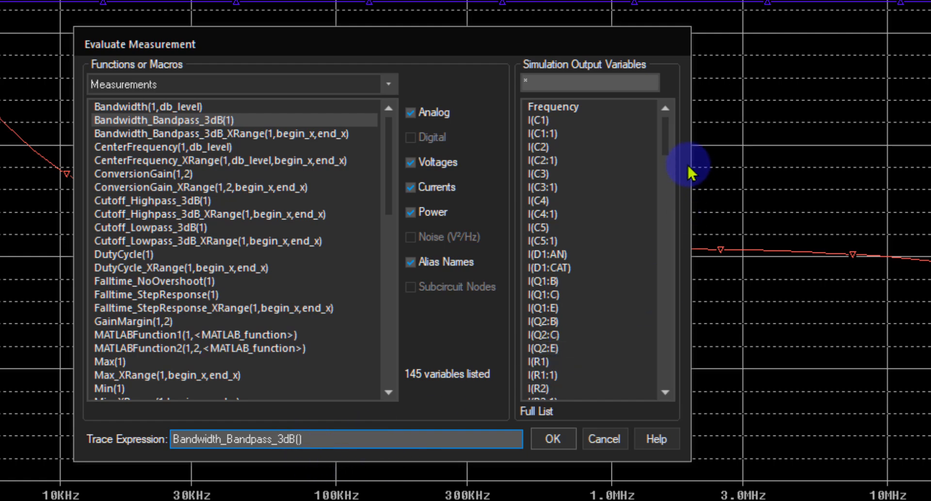
Exclude alias names, power and currents from the variable list and evaluate Bandwidth_Bandpass_3dB(V(VOUT))
mouse_move(663, 131)
mouse_down()
mouse_move(663, 164)
mouse_move(662, 144)
mouse_up()
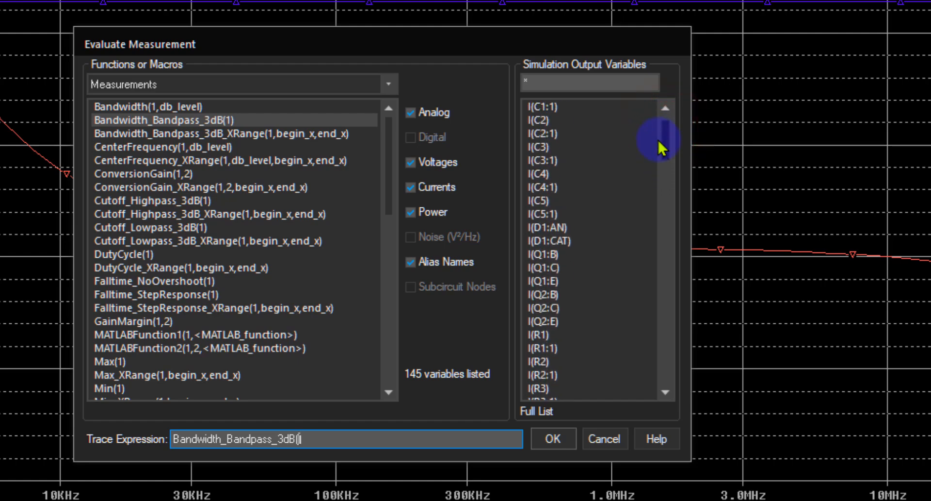
click(410, 263)
click(409, 211)
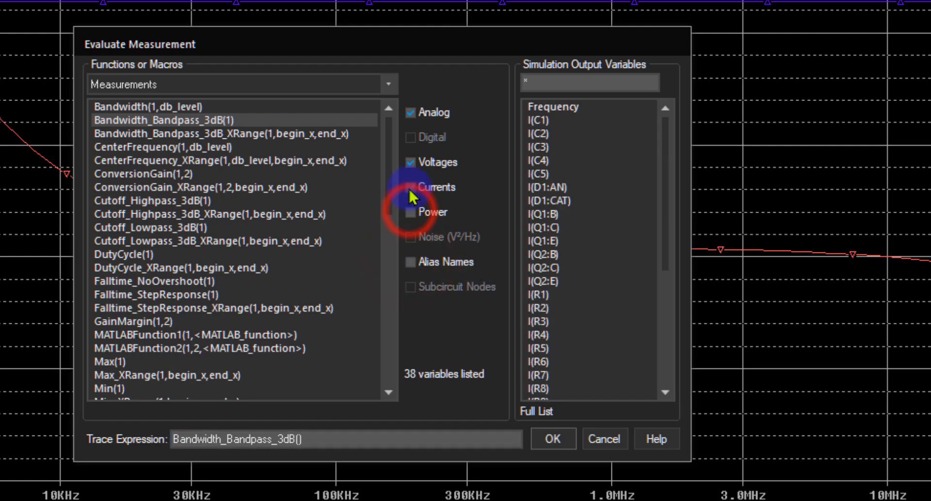
click(410, 187)
click(558, 282)
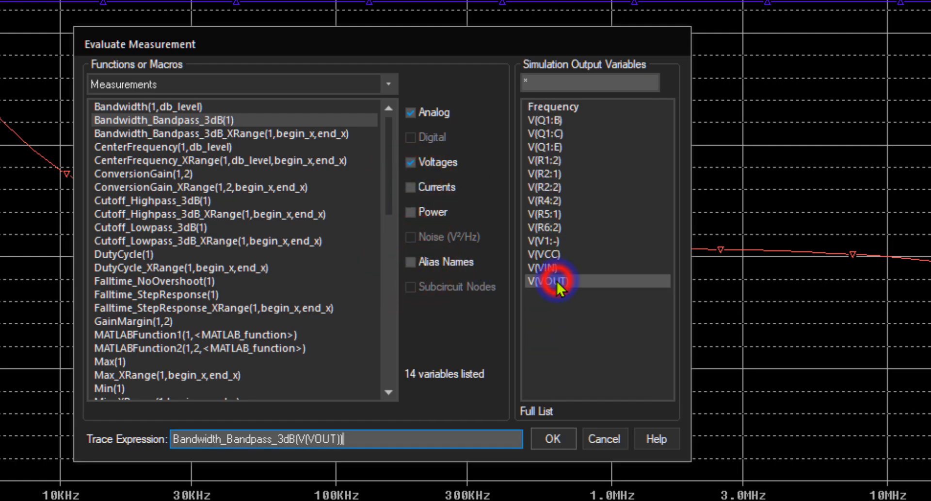
click(551, 438)
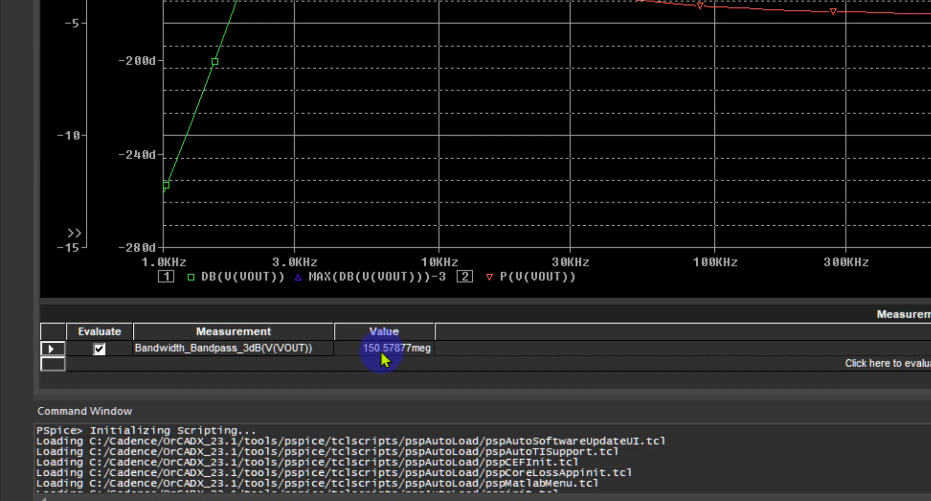
Evaluate the lower cutoff frequency by adding the measurement Cutoff_Highpass_3dB(V(VOUT))
click(100, 17)
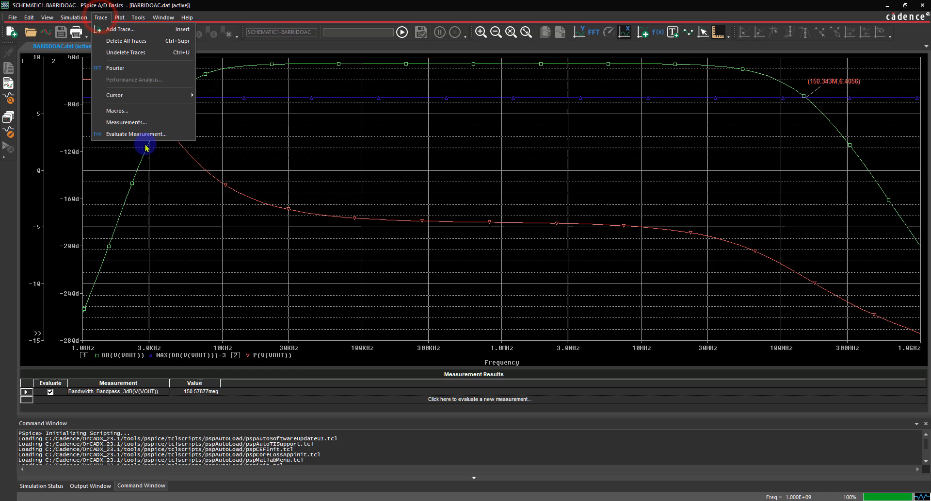
click(139, 134)
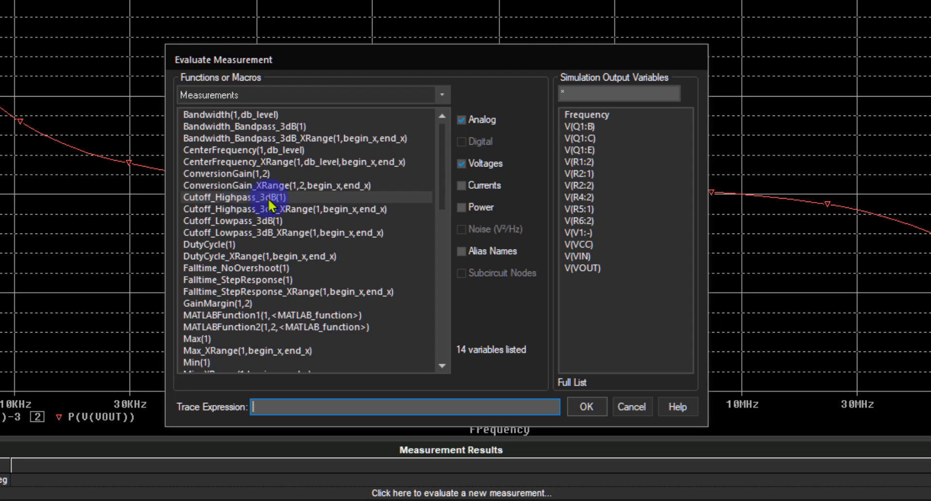
click(254, 198)
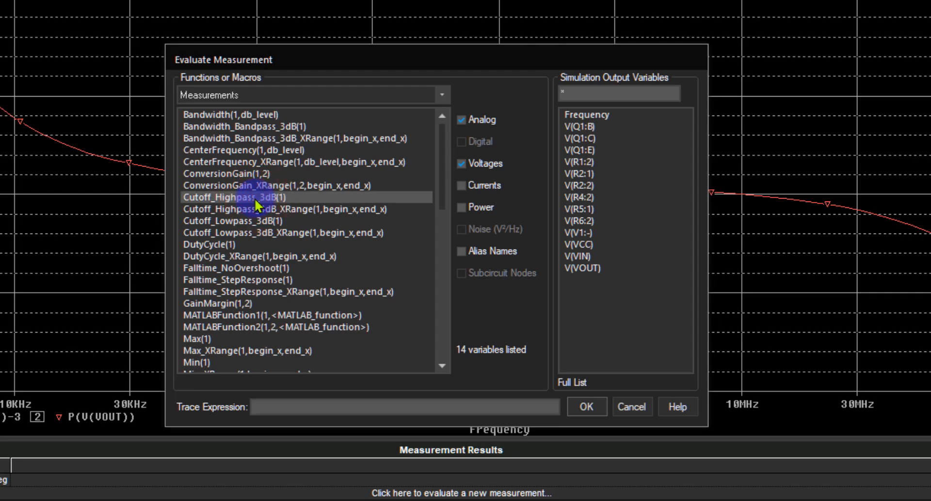
click(255, 198)
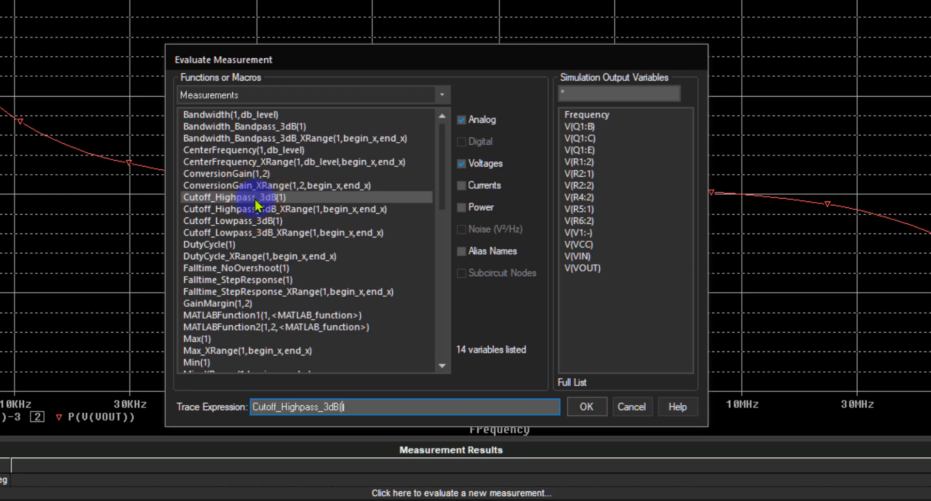
click(584, 269)
click(587, 406)
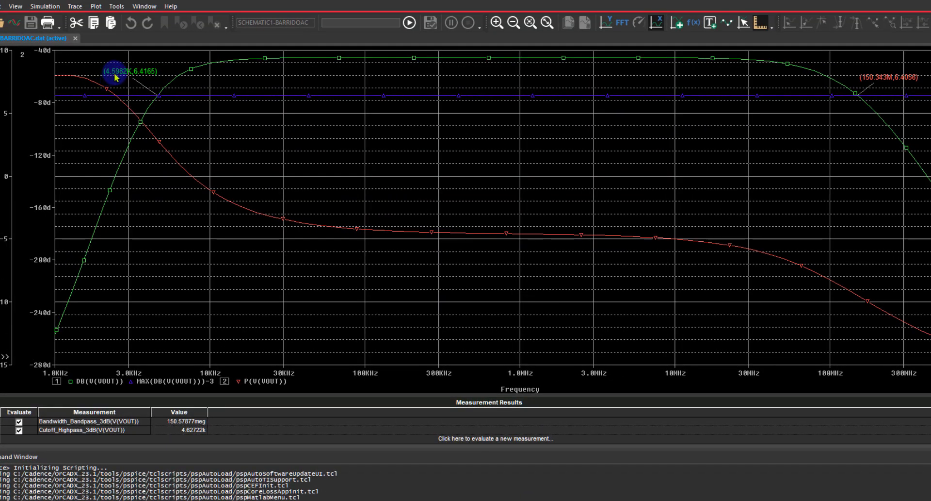
Evaluate the upper cutoff frequency by adding the measurement Cutoff_Lowpass_3dB(V(VOUT))
click(75, 6)
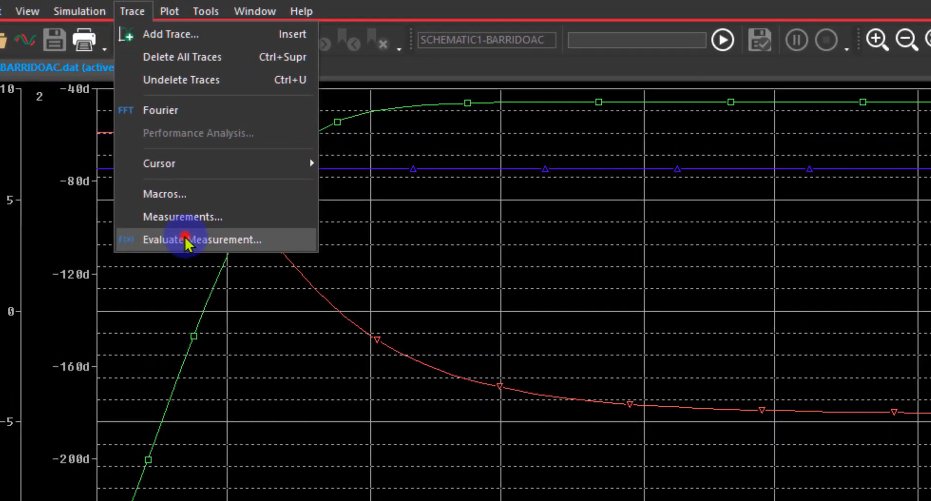
click(184, 238)
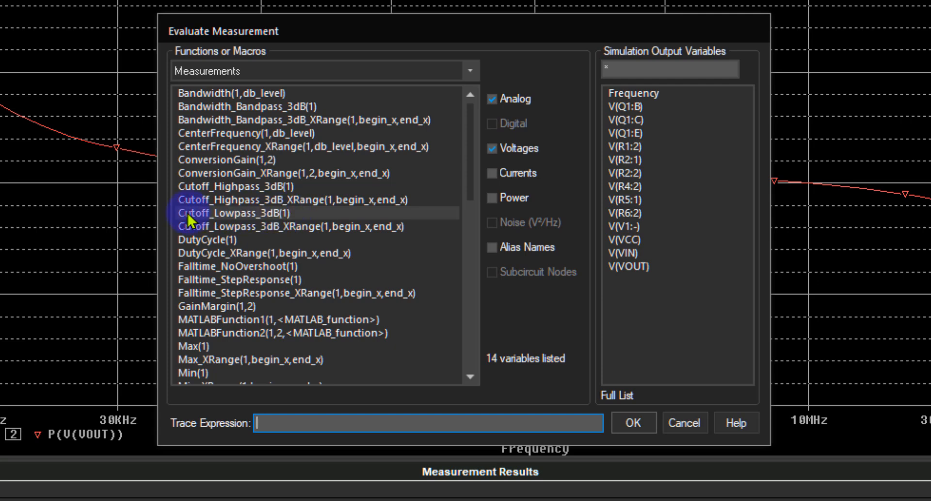
double_click(188, 213)
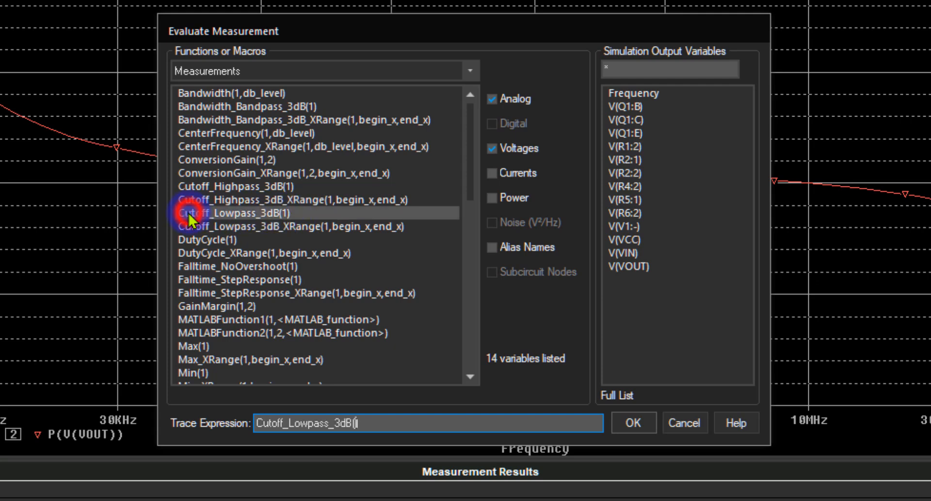
click(627, 266)
click(633, 423)
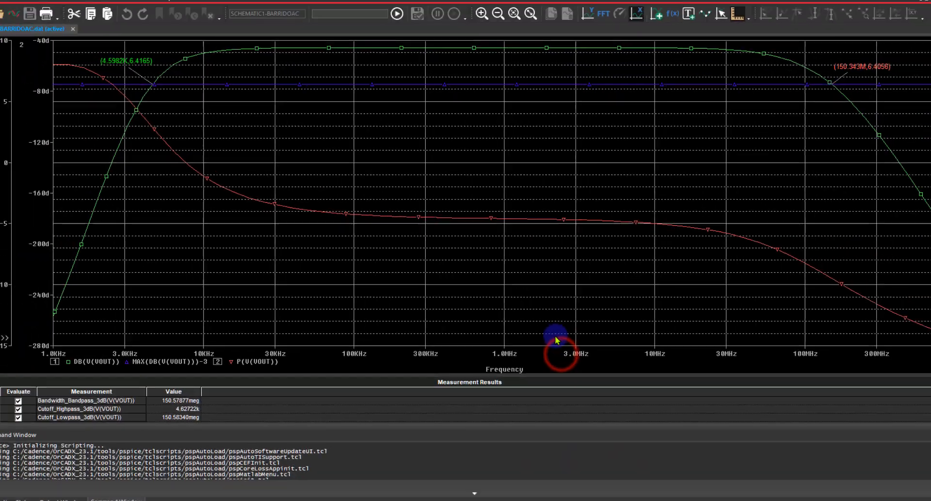